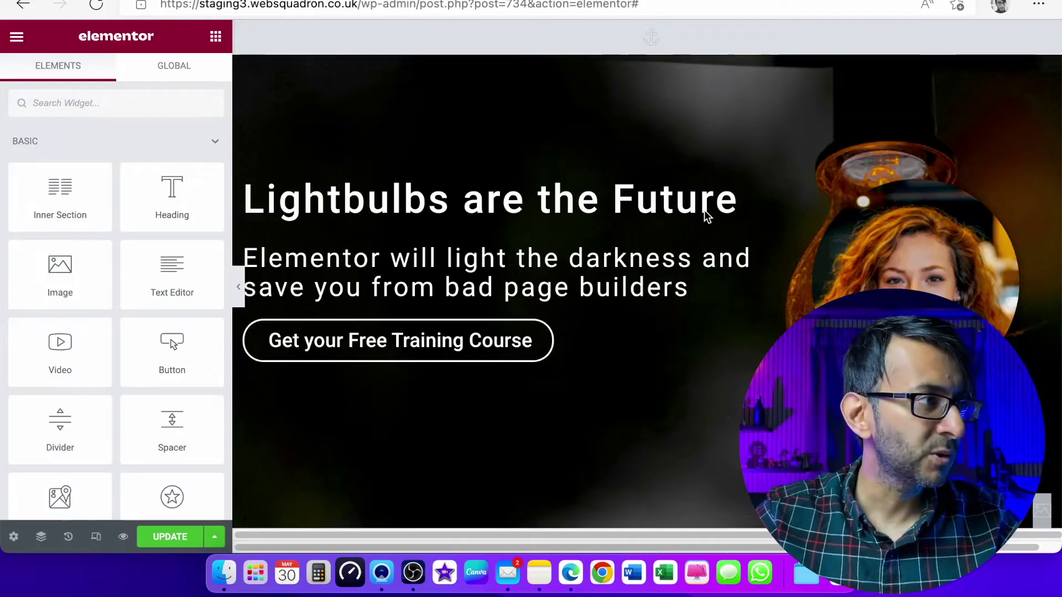
- Find the Search Form widget and place it above the hero heading
left_click(159, 105)
type("search")
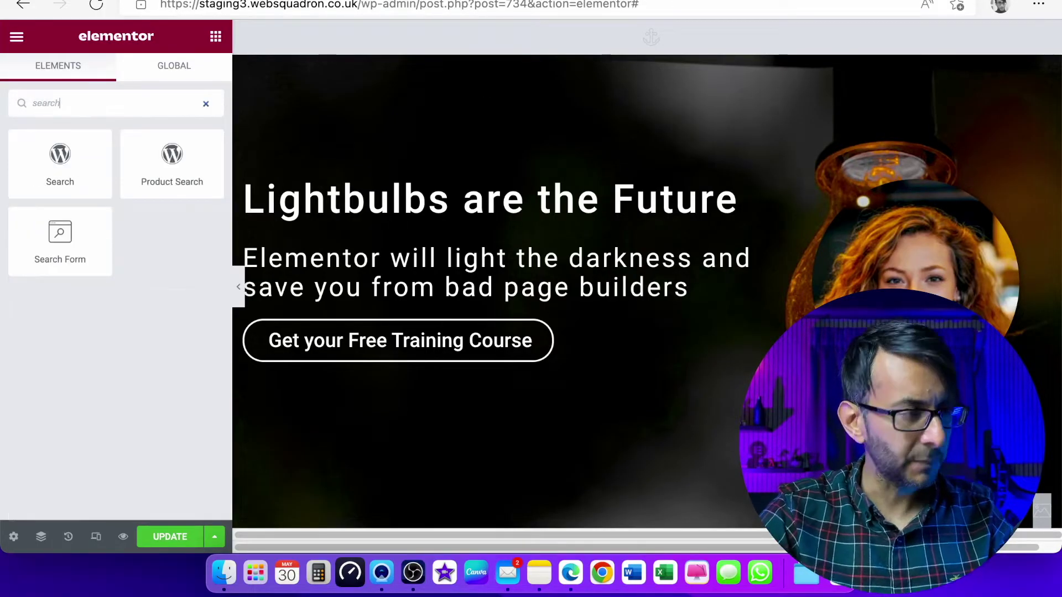
left_click_drag(65, 238, 459, 190)
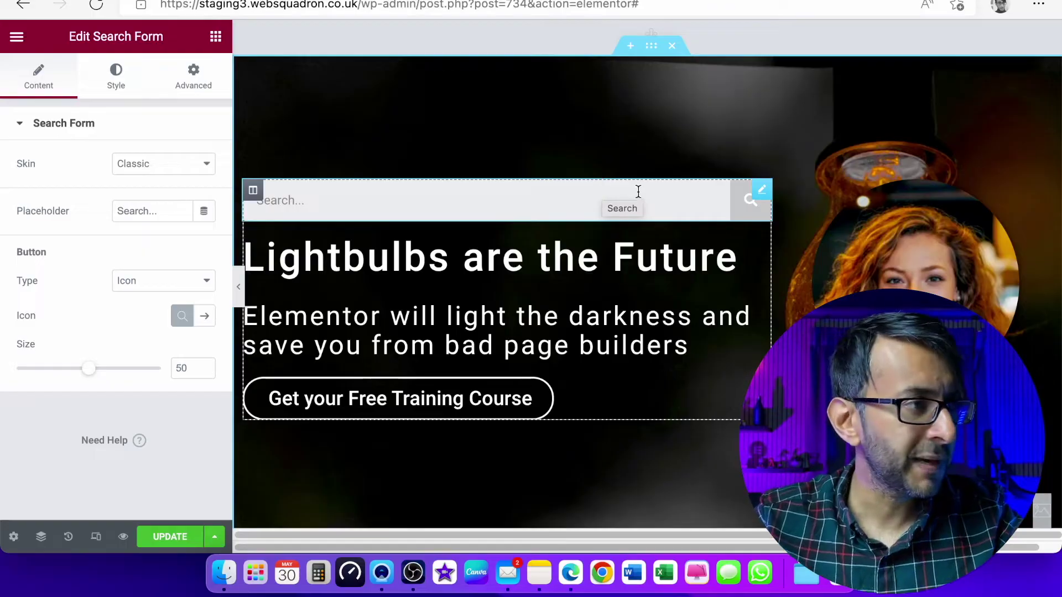
- Switch the search form skin to Minimal, then to Full Screen
left_click(157, 176)
left_click(154, 178)
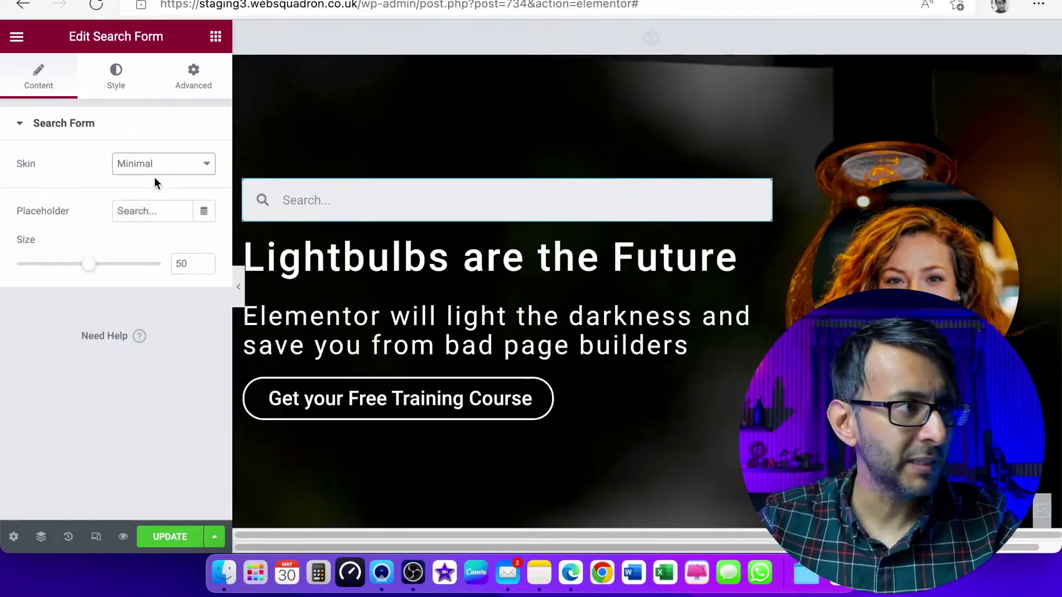
left_click(165, 169)
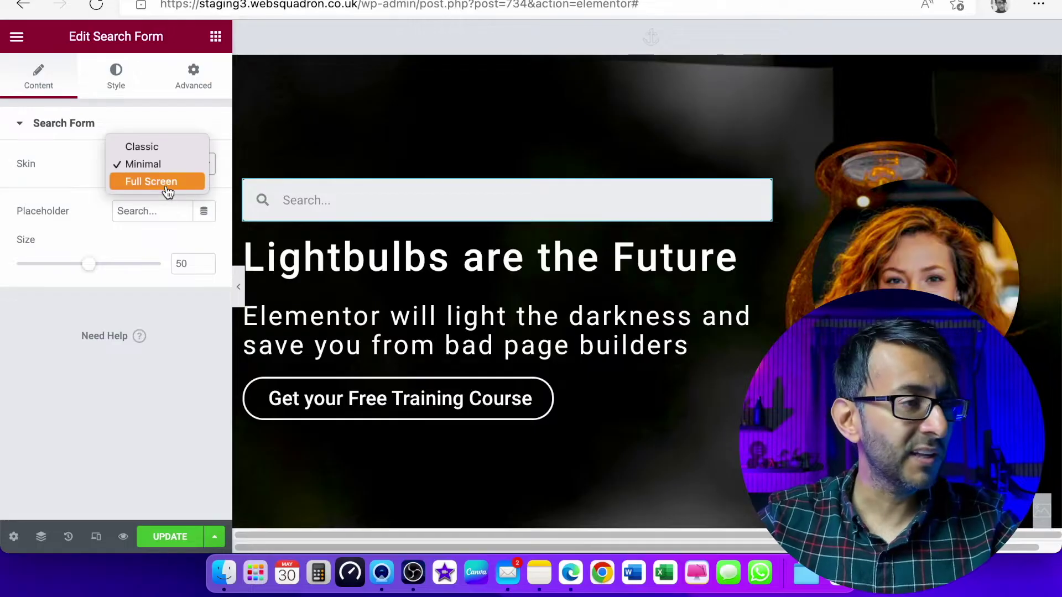
left_click(169, 183)
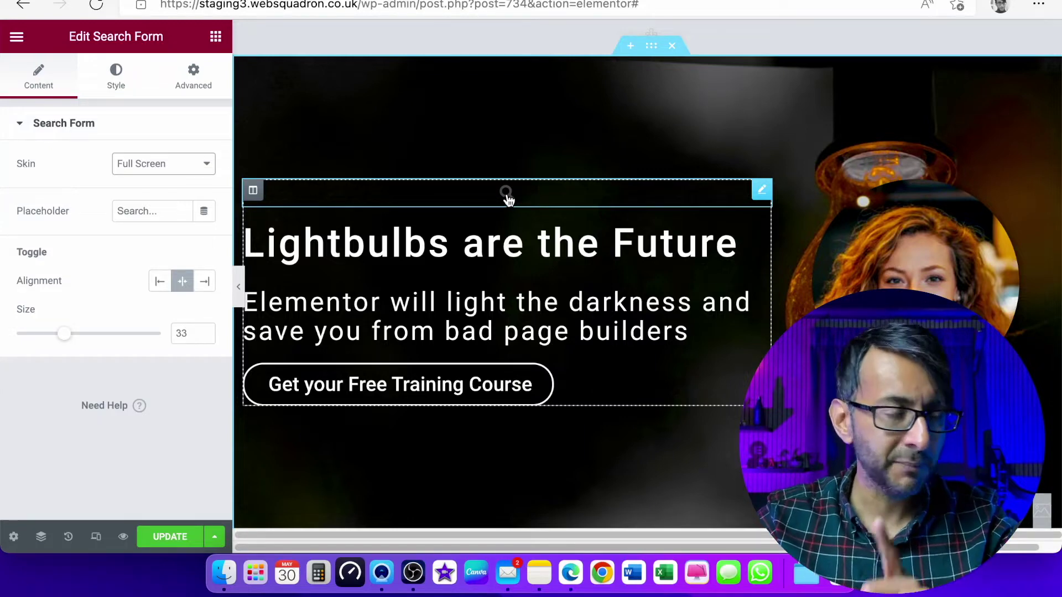
- Set the search toggle icon colour to Global White
left_click(130, 95)
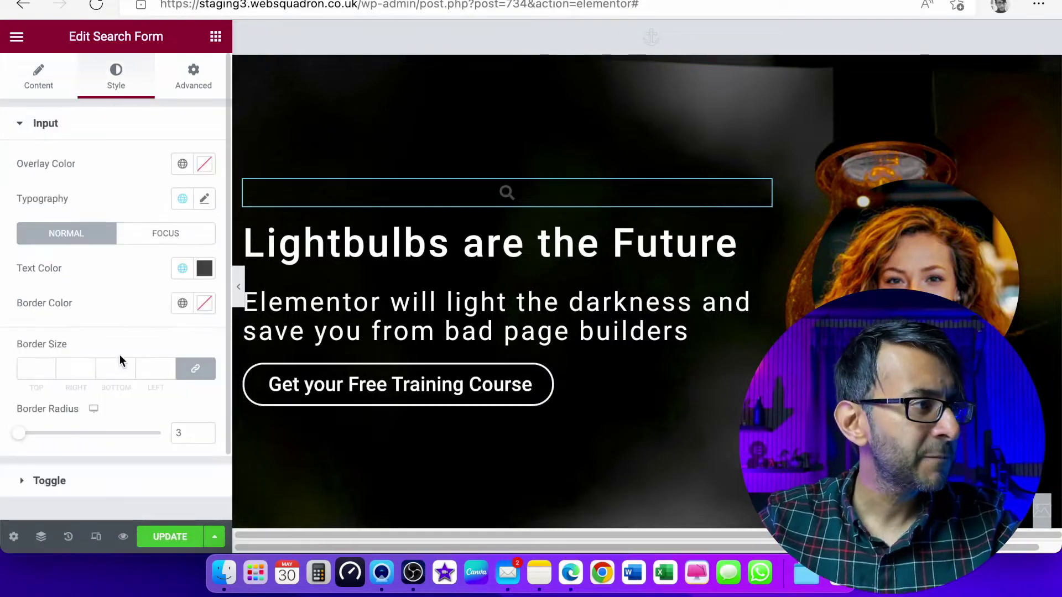
left_click(102, 482)
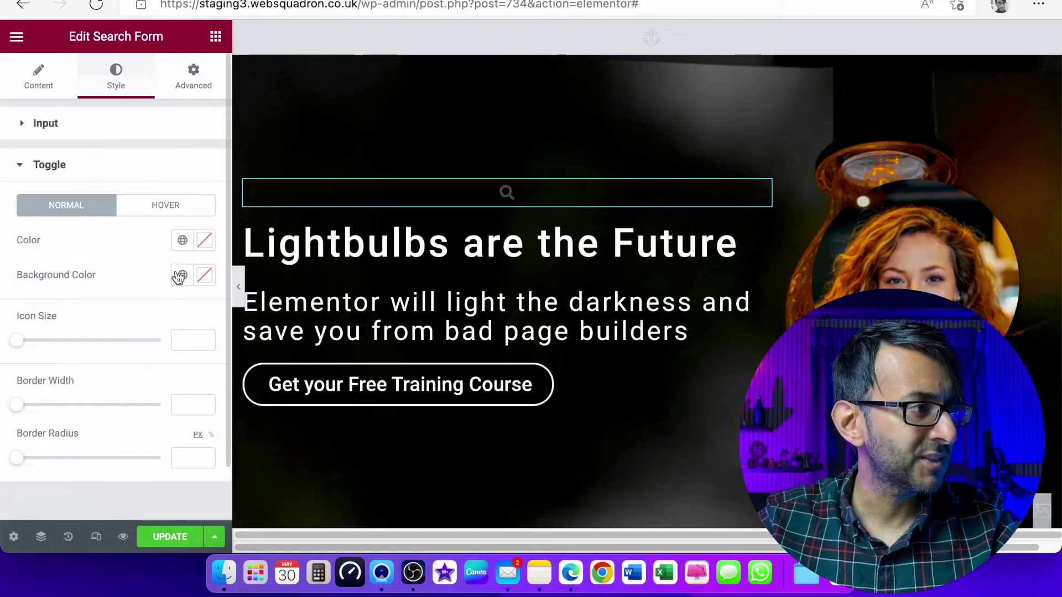
left_click(183, 240)
left_click(88, 438)
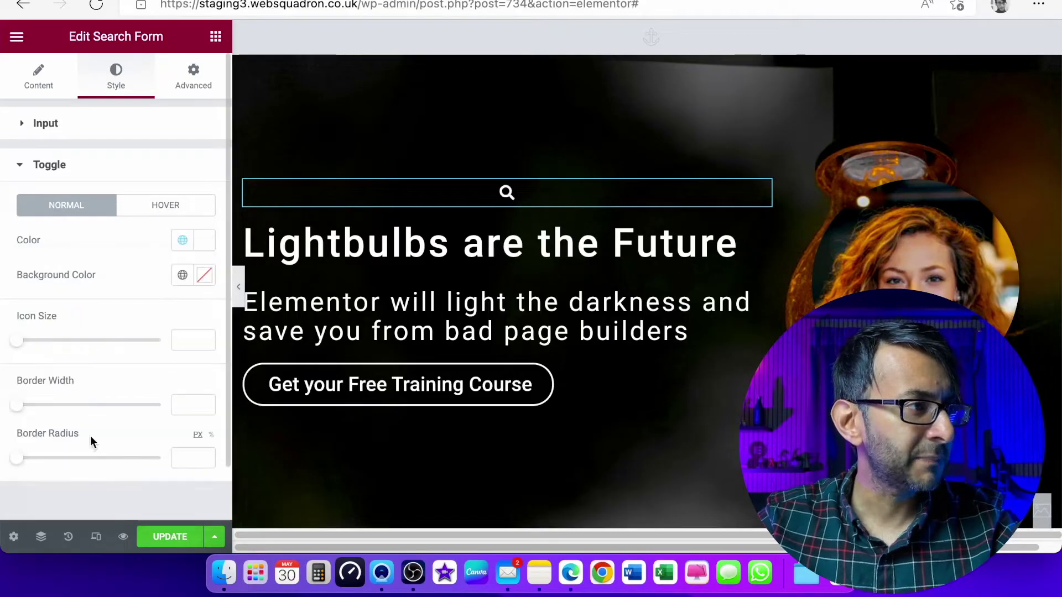
- Left-align the search toggle and update the page
left_click(39, 78)
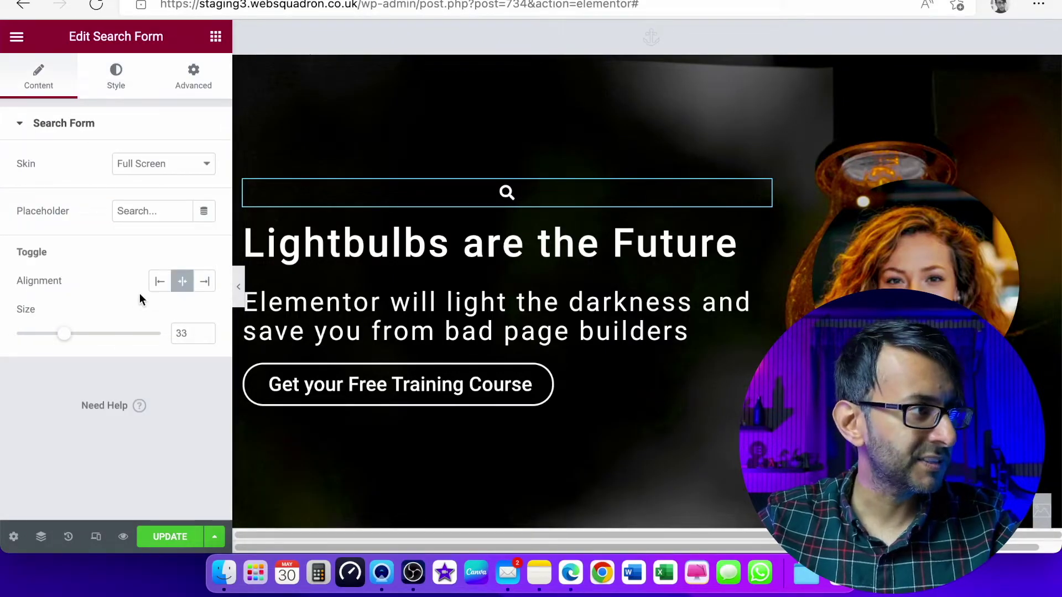
left_click(161, 282)
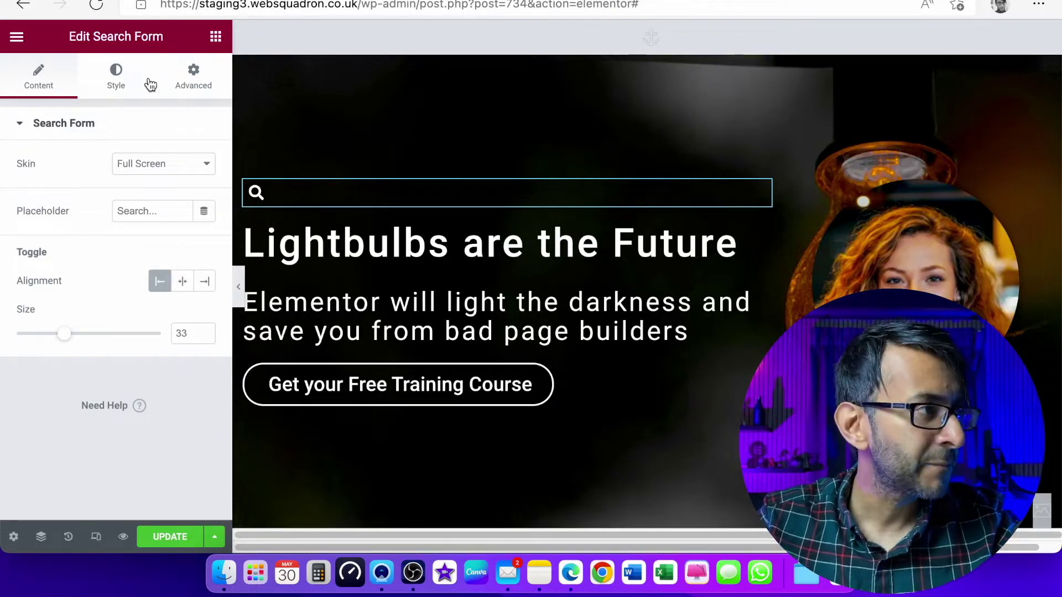
left_click(176, 541)
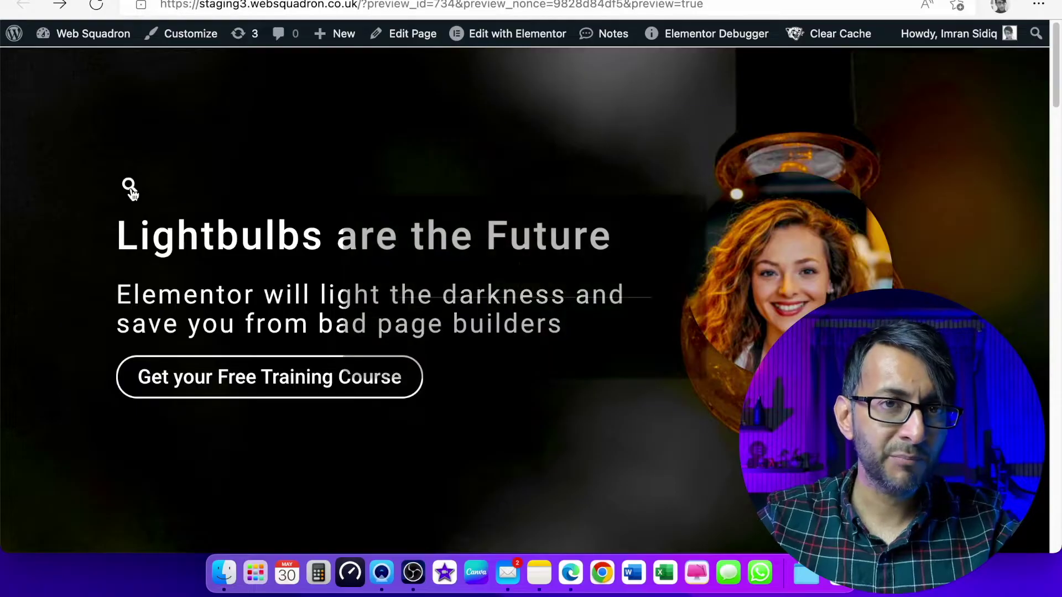
- Open the full-screen search overlay from the search icon in the preview
left_click(131, 188)
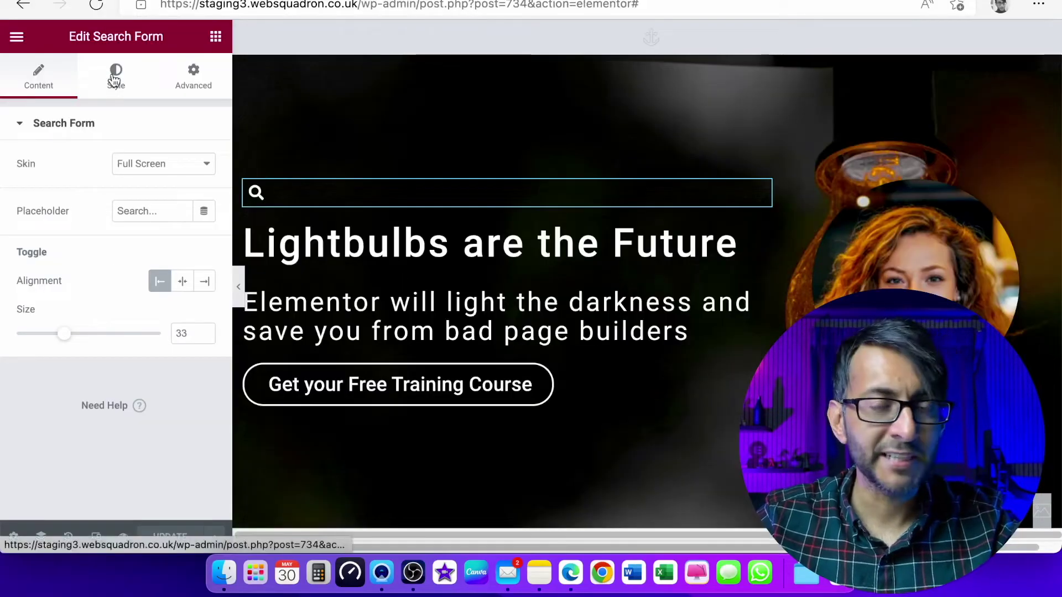
- Set the overlay colour to semi-transparent dark purple #330462E6
left_click(116, 78)
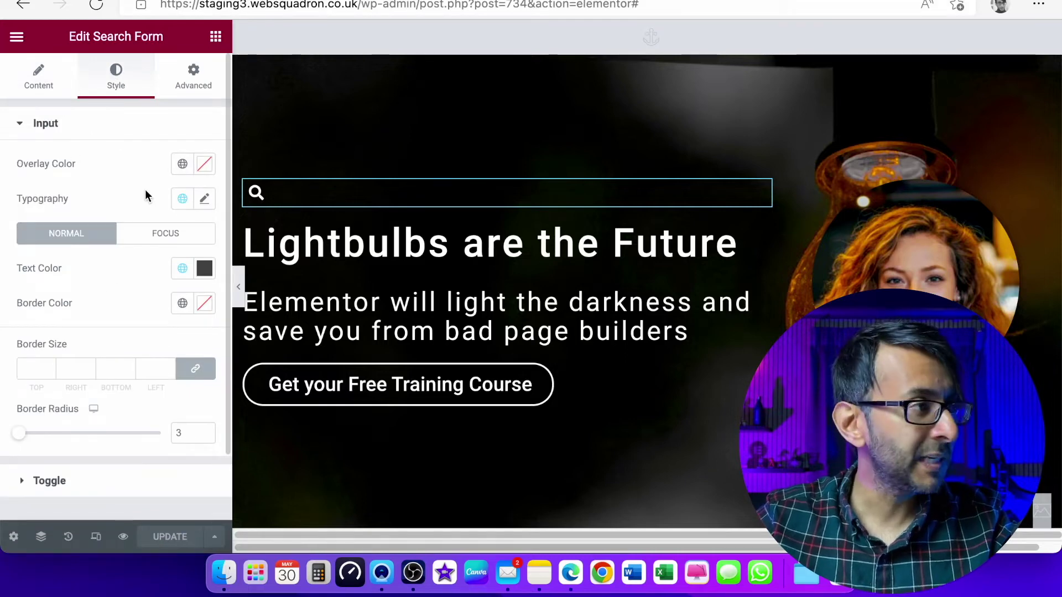
left_click(183, 166)
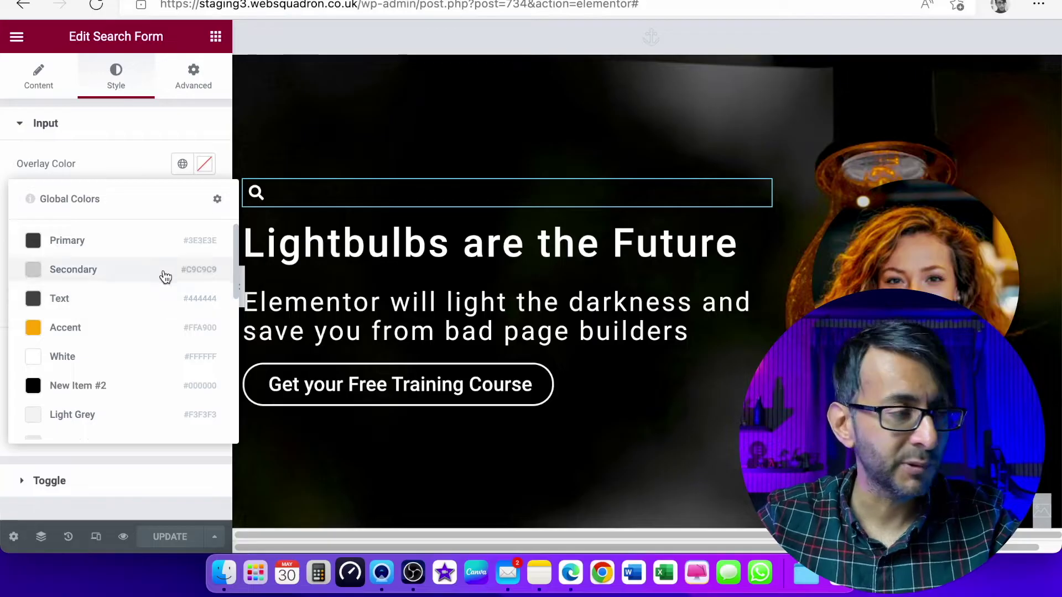
left_click(206, 164)
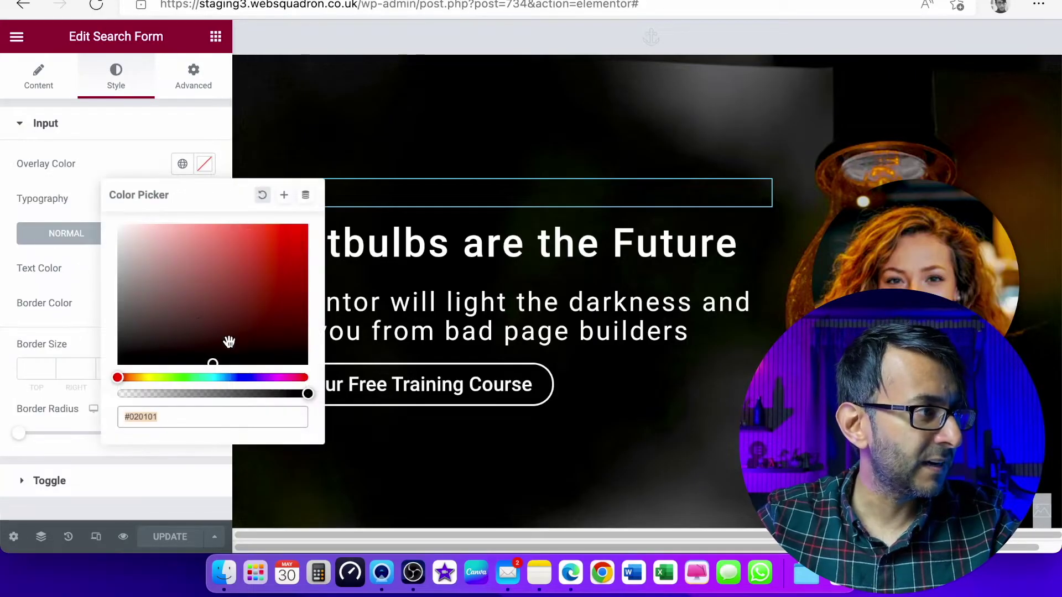
left_click_drag(245, 378, 260, 378)
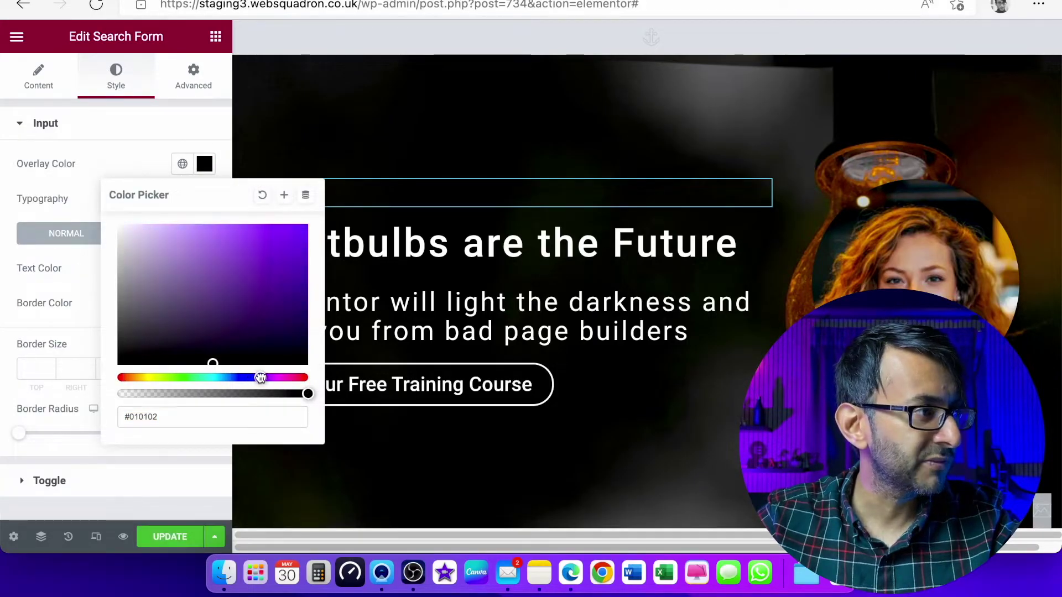
left_click_drag(293, 332, 300, 313)
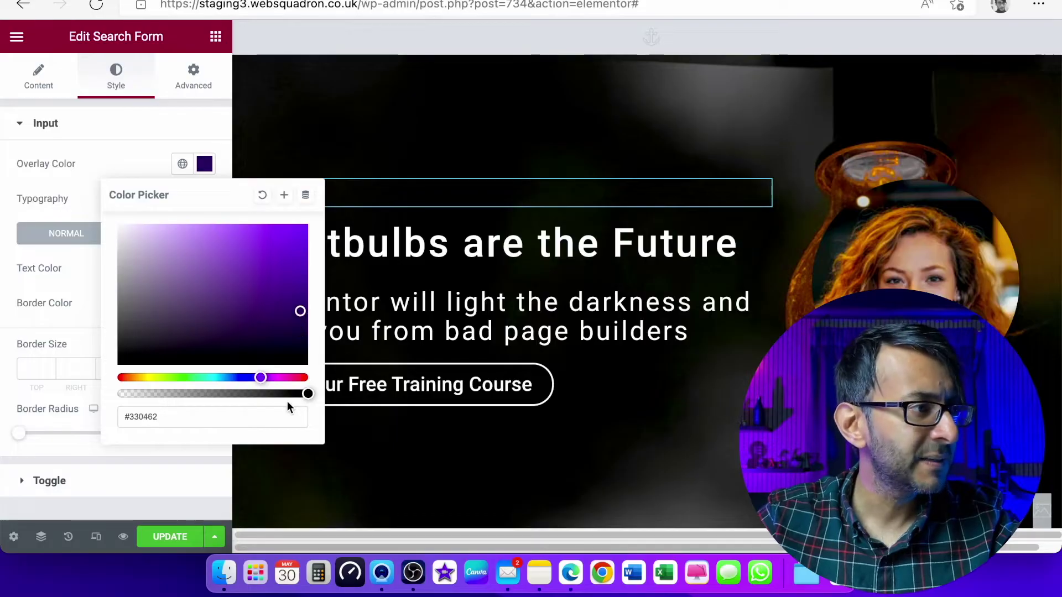
left_click_drag(305, 394, 290, 393)
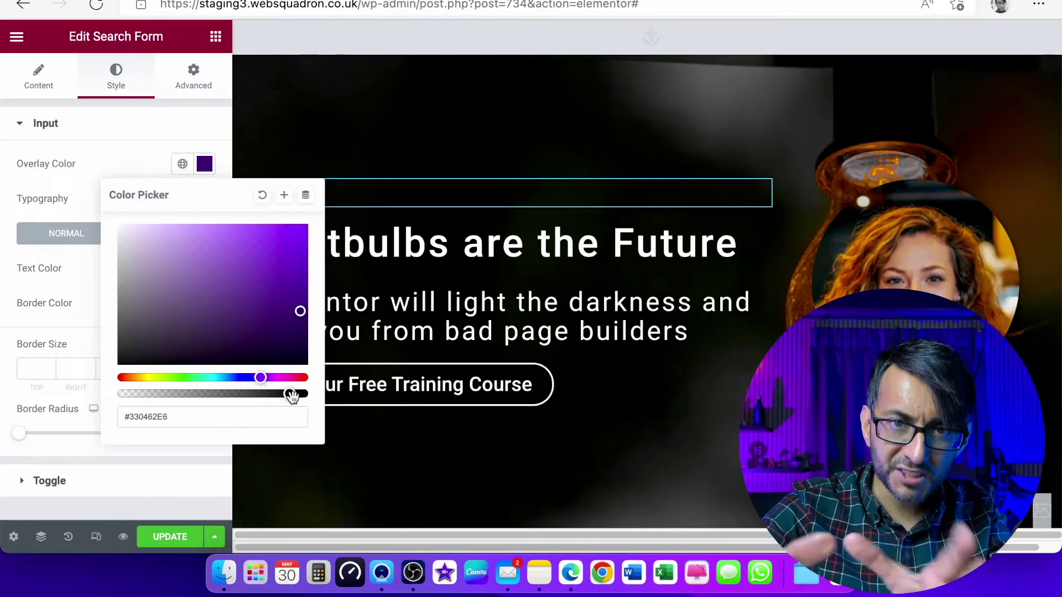
left_click(109, 131)
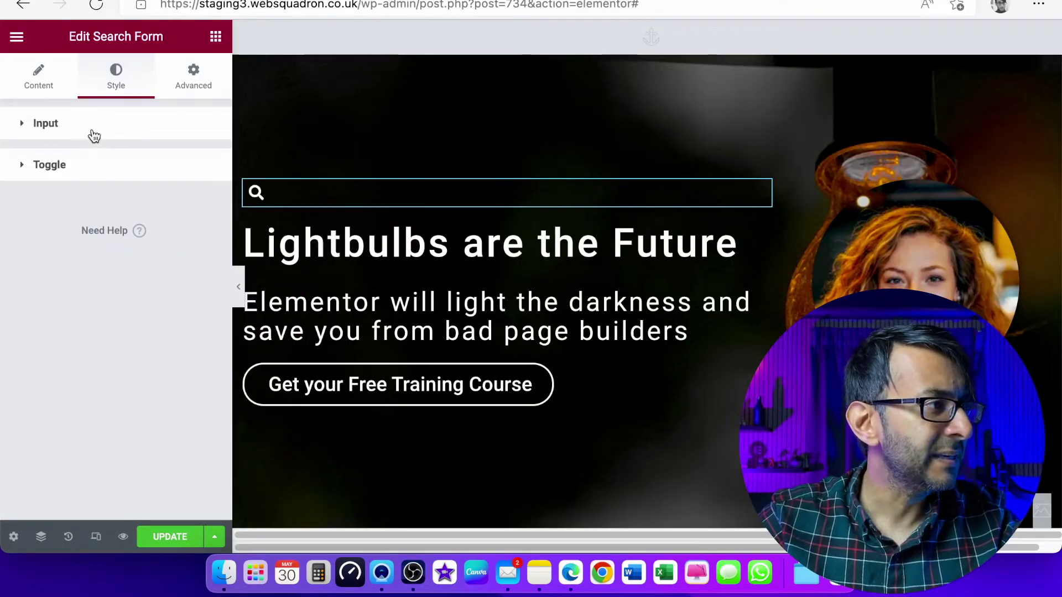
- Make the search input text Global White and update the page
left_click(94, 137)
left_click(182, 269)
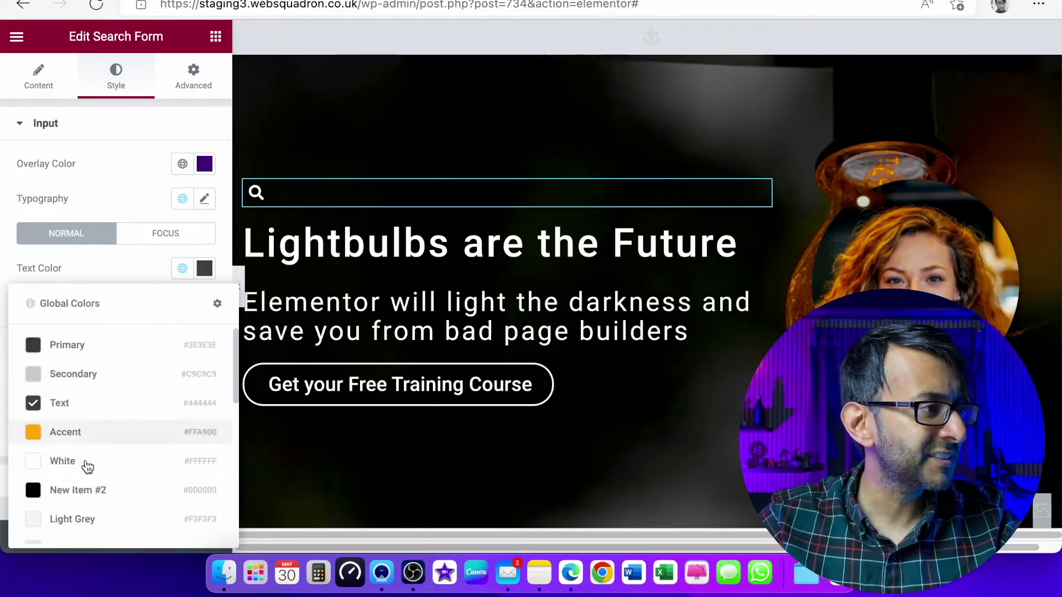
left_click(88, 468)
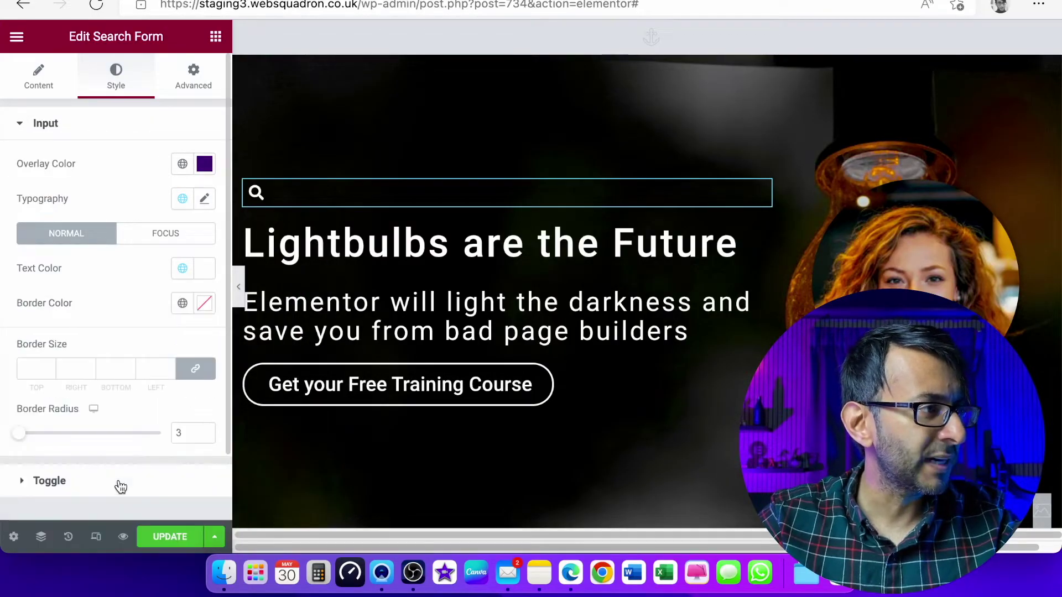
left_click(168, 539)
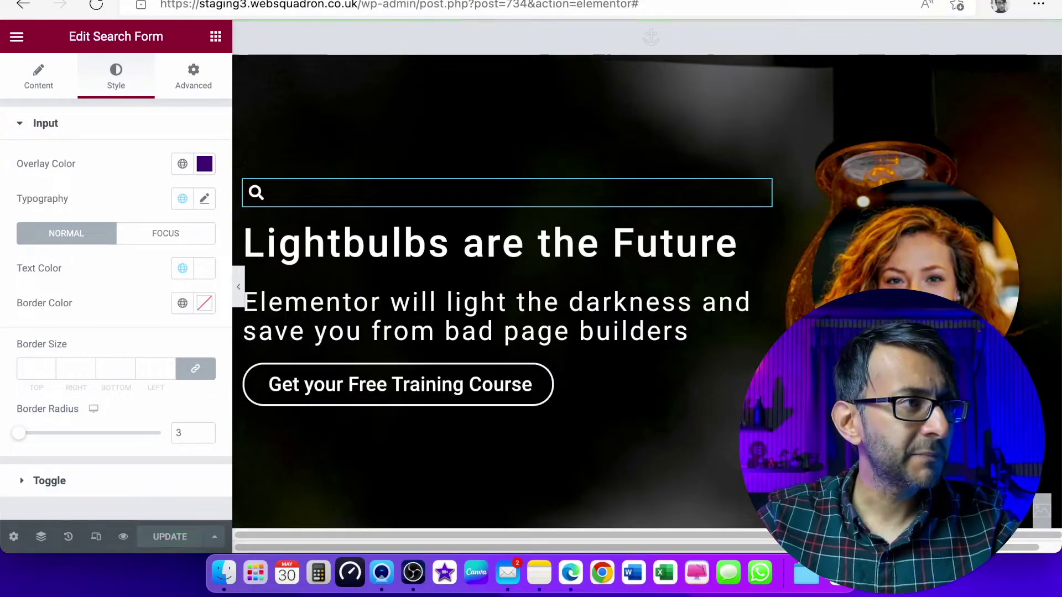
- Preview the page and test opening and closing the purple search overlay
left_click(123, 537)
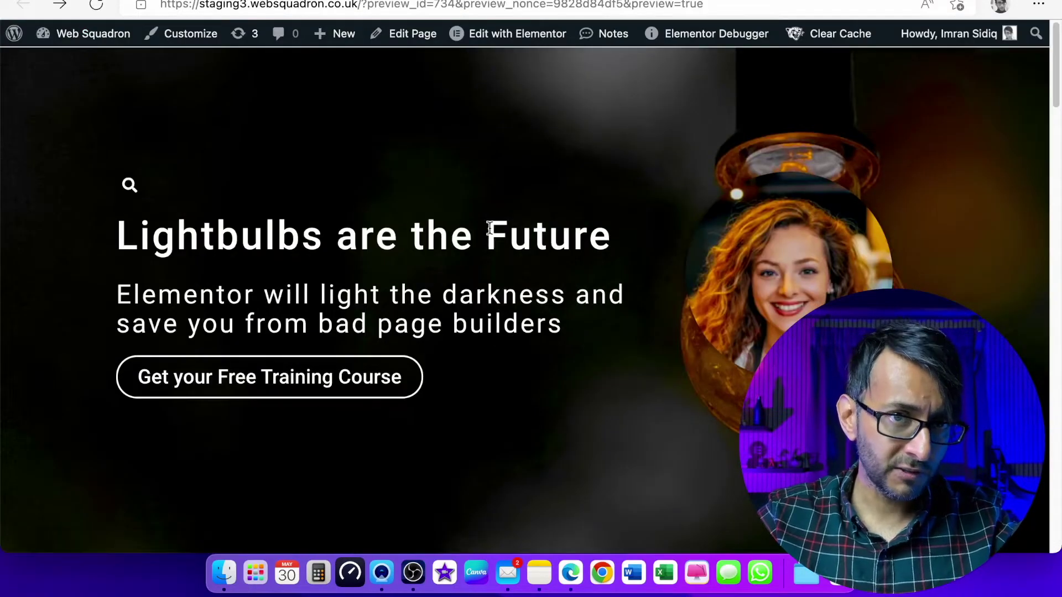
left_click(130, 191)
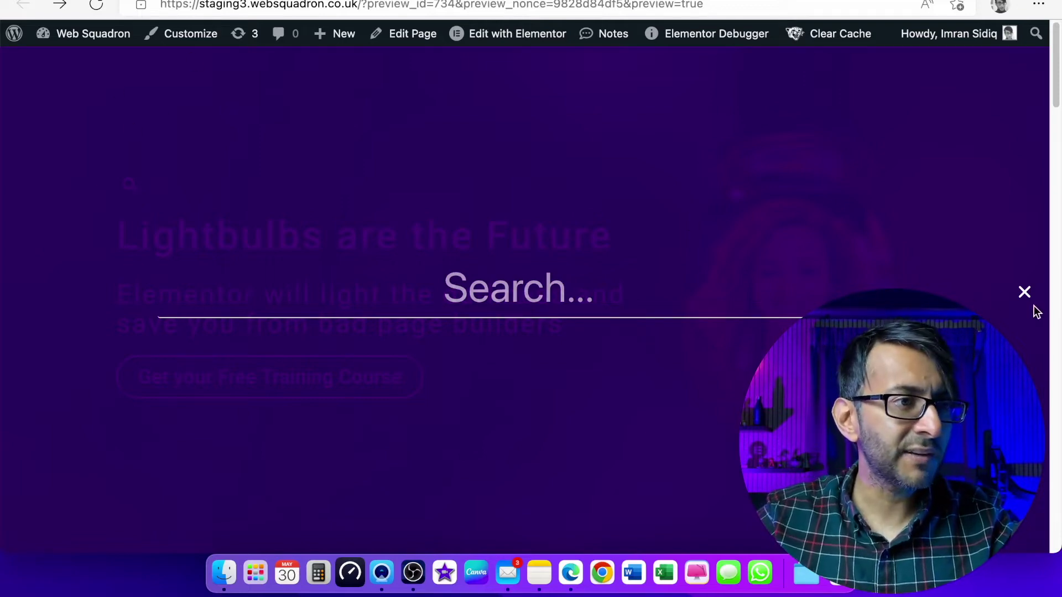
left_click(325, 154)
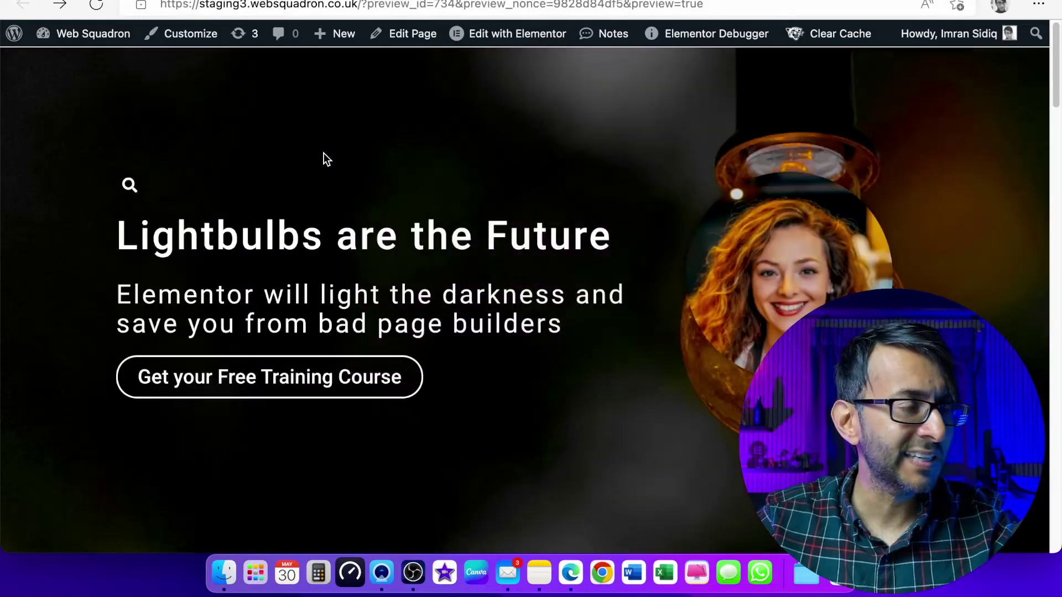
left_click(129, 185)
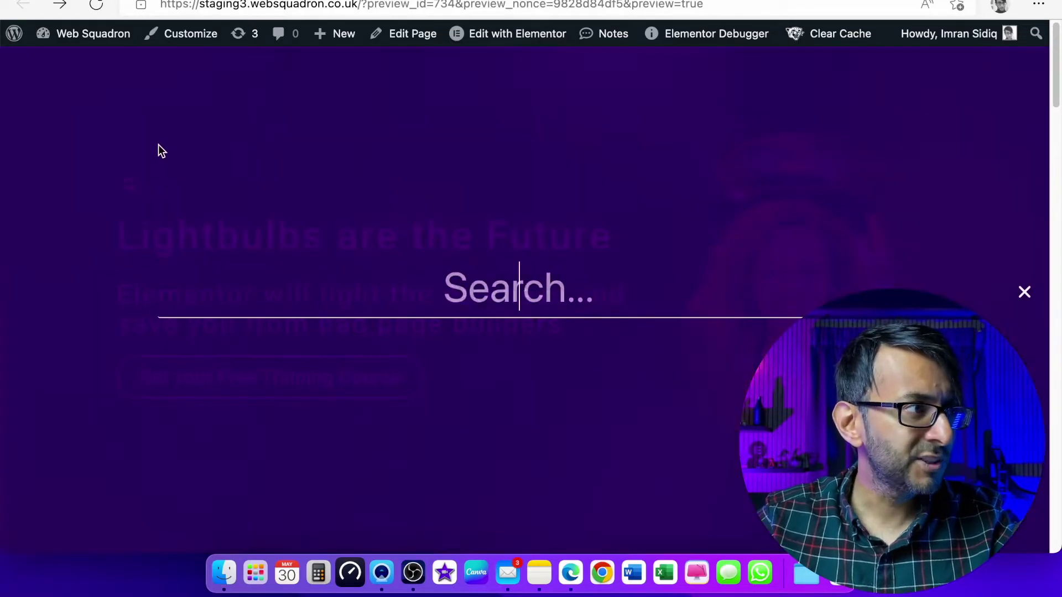
left_click(159, 145)
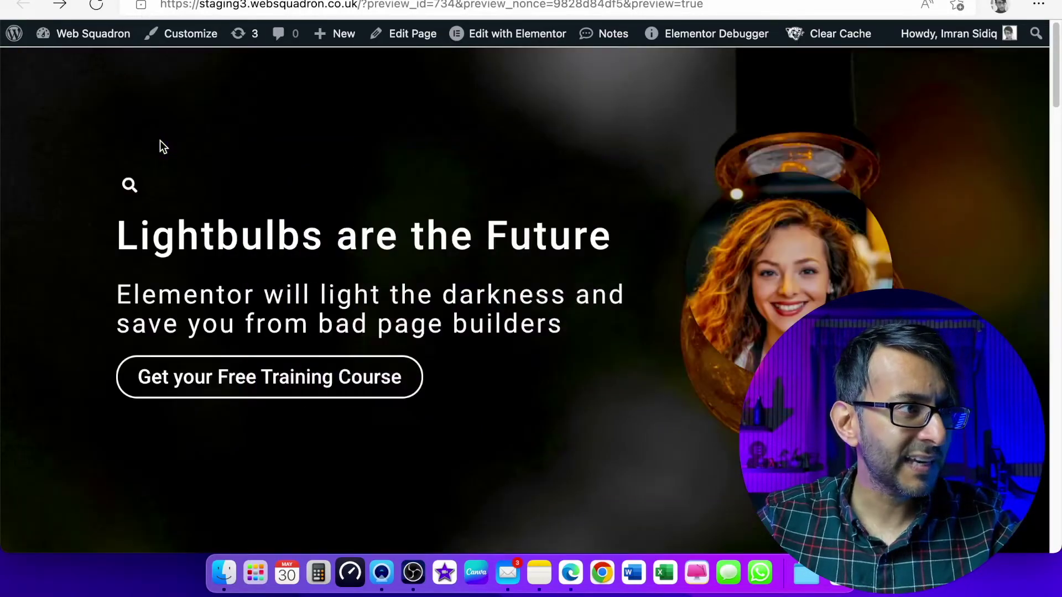
left_click(137, 189)
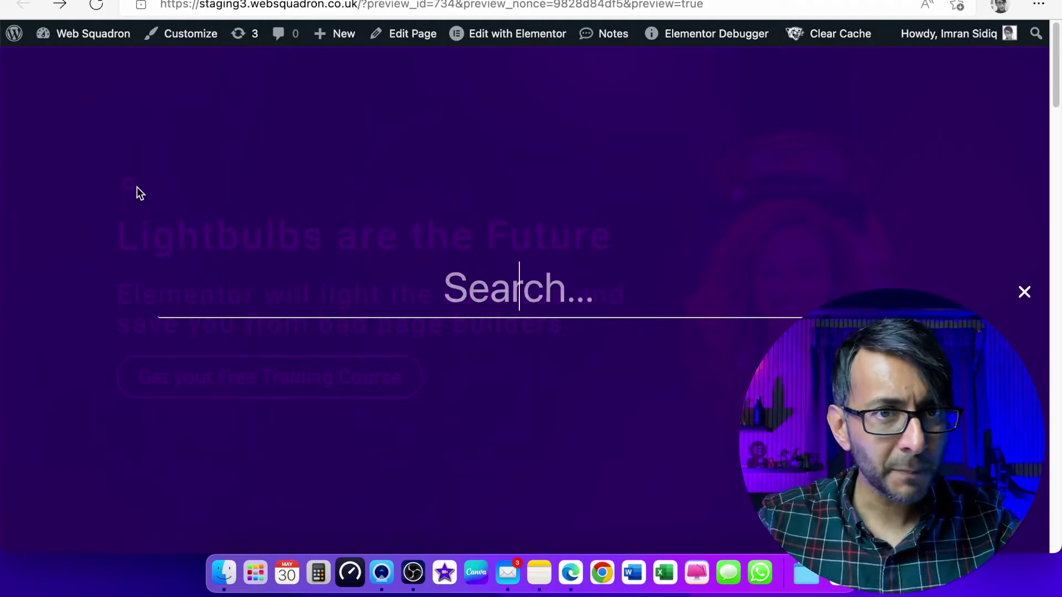
left_click(584, 298)
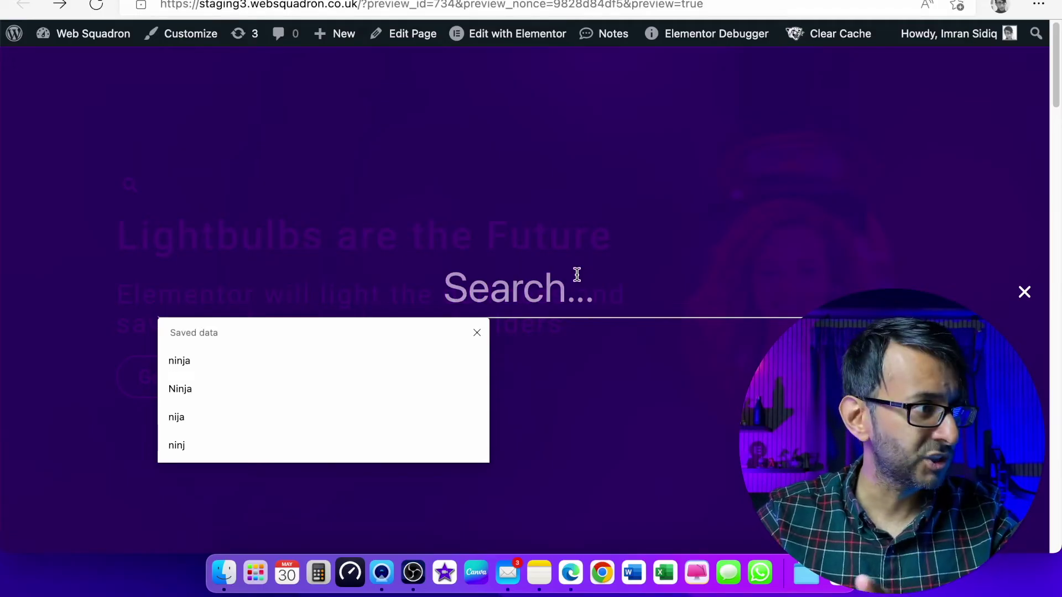
left_click(526, 216)
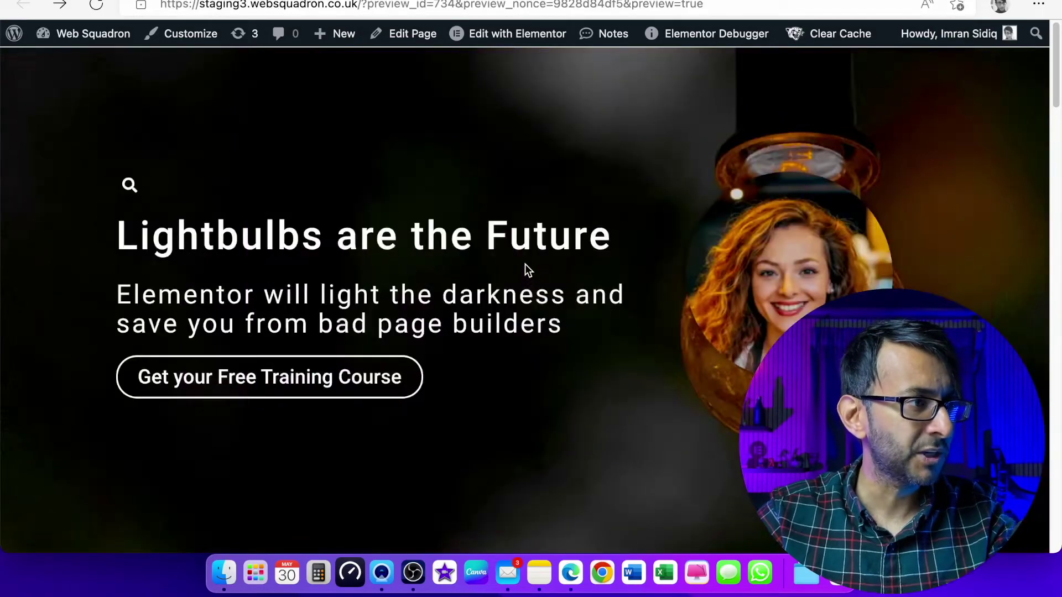
- Reopen the overlay and search the site for 'Ninja'
left_click(138, 189)
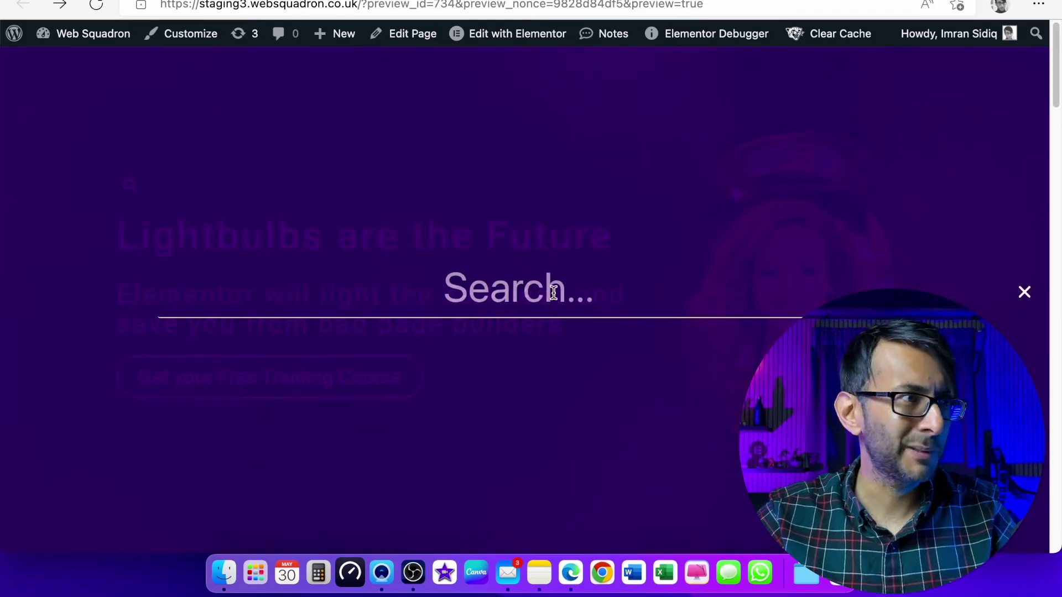
type("Ninja")
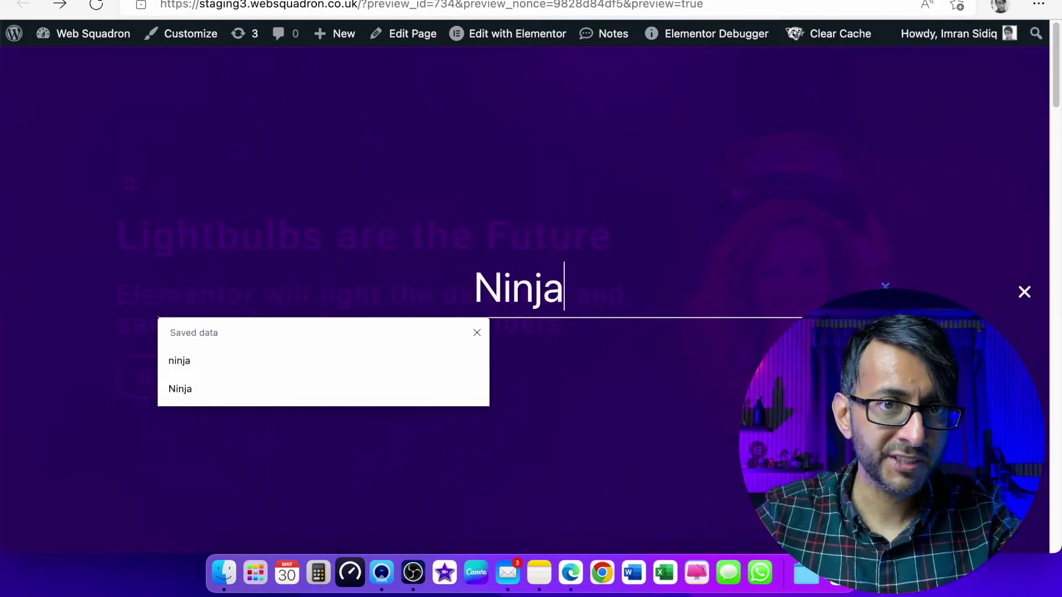
key("Return")
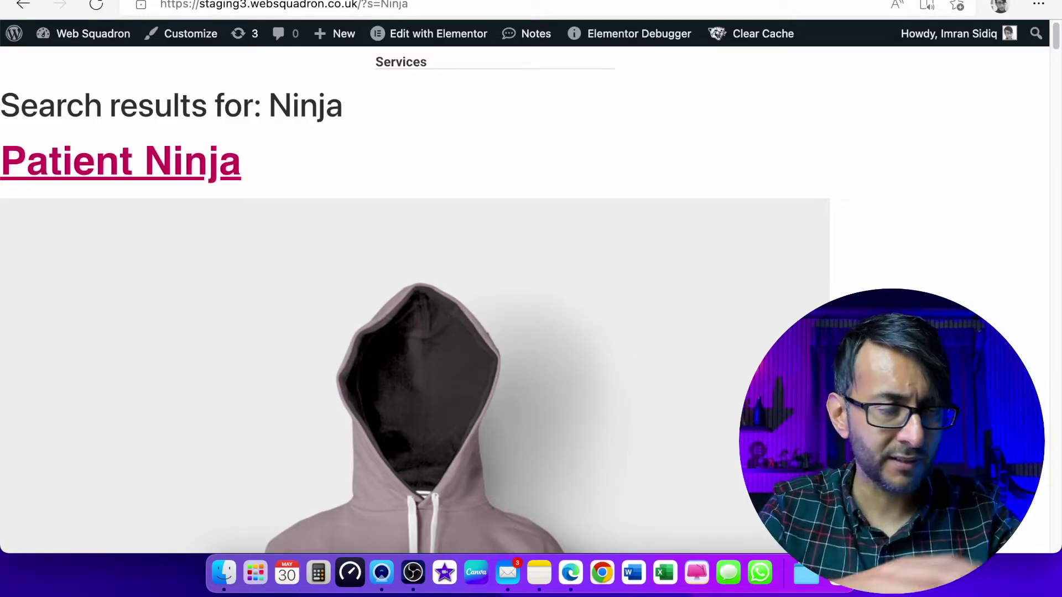
- Scroll the Ninja results to Flying Ninja, then go back and forward to Theme Builder
left_click_drag(1055, 42, 1055, 80)
mouse_move(780, 49)
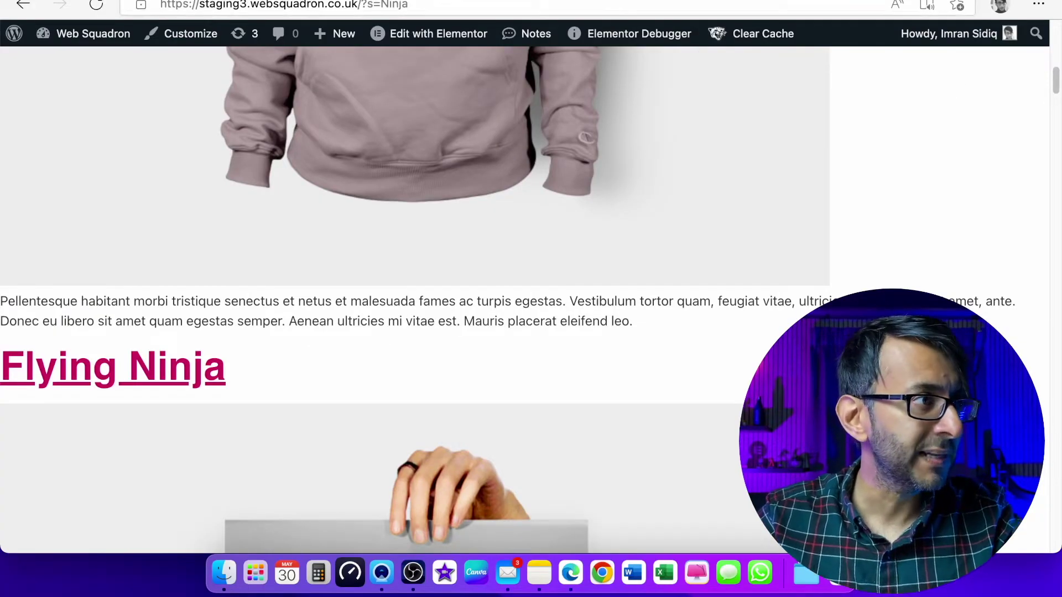
left_click(23, 5)
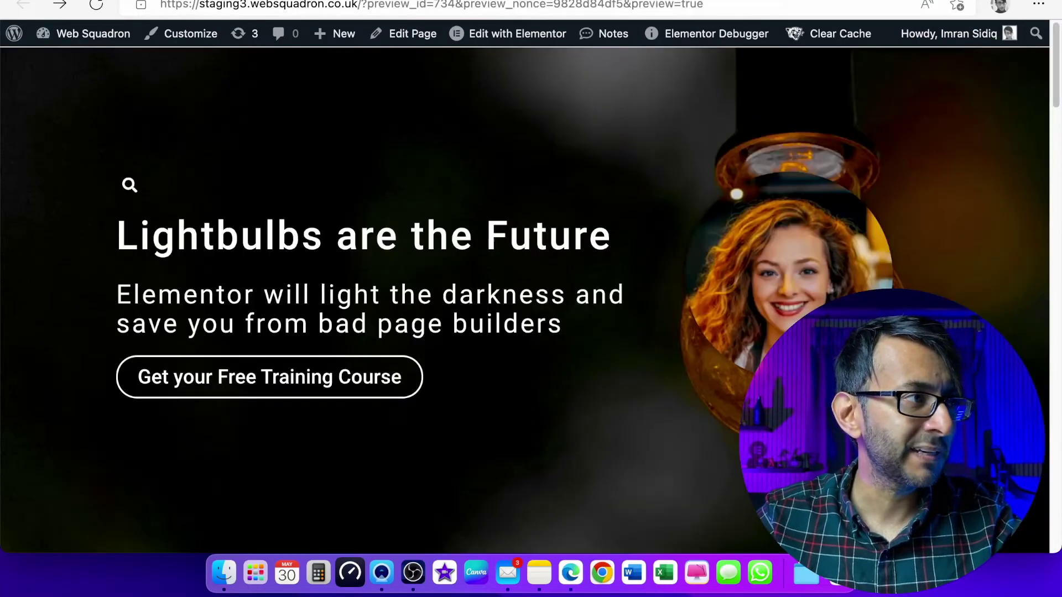
key("super+bracketright")
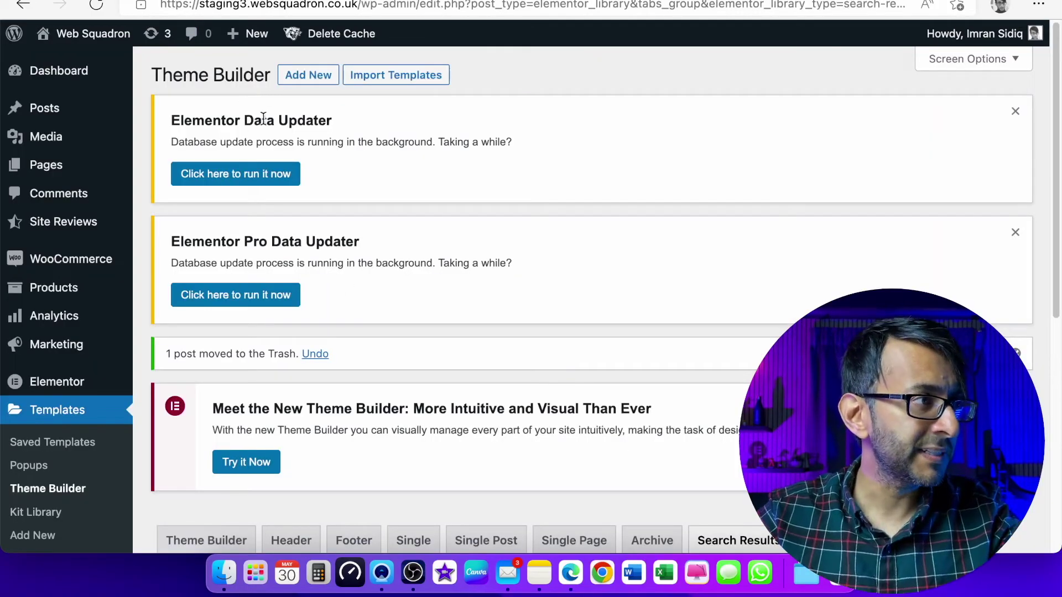
- Add a new Search Results template named 'Product Search Results' in Theme Builder
left_click(306, 74)
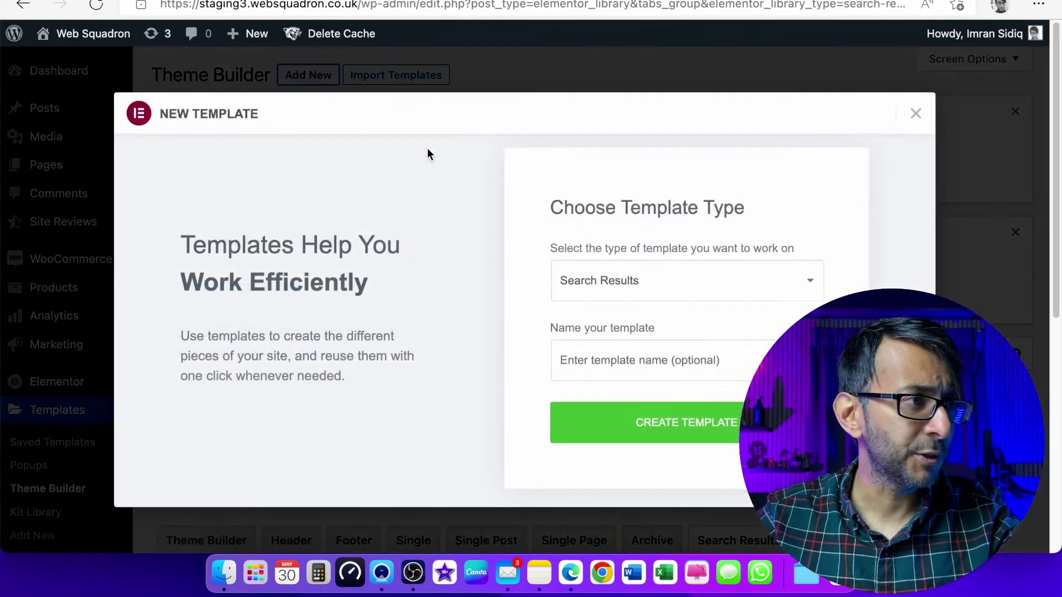
left_click(611, 289)
left_click(633, 282)
left_click(596, 361)
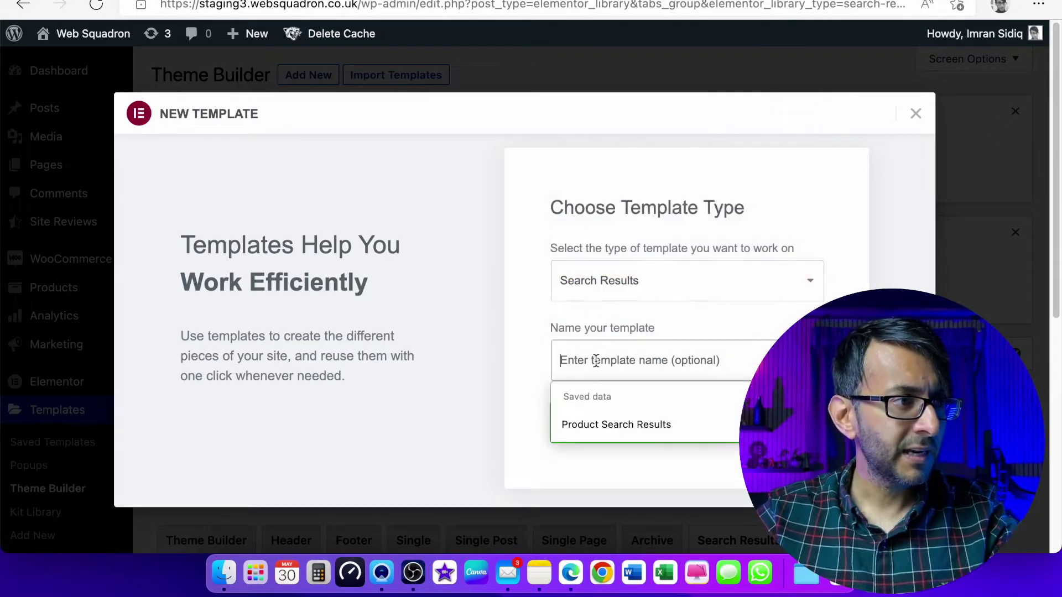
left_click(617, 424)
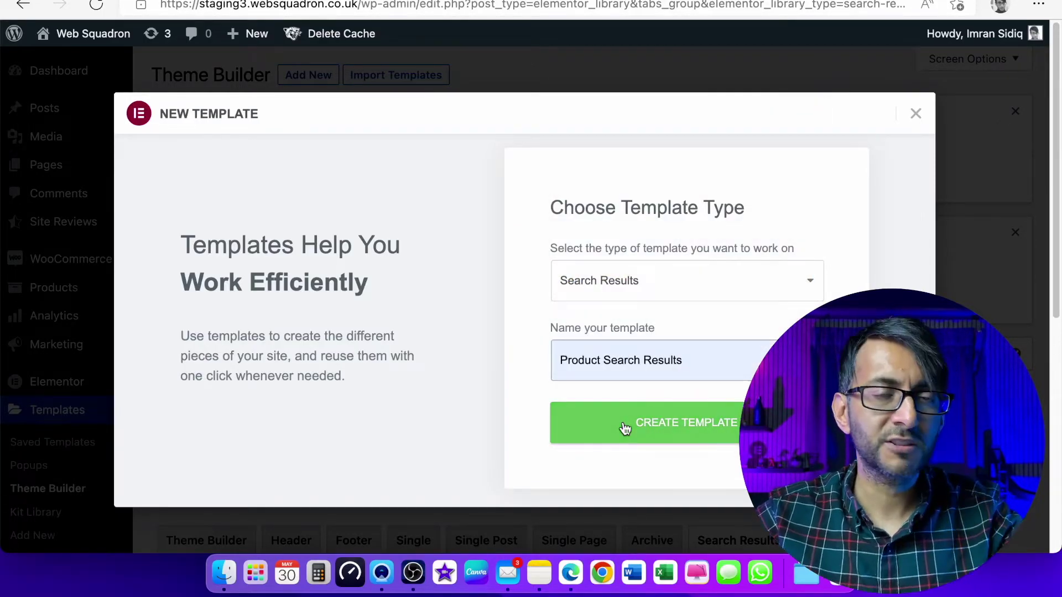
left_click(636, 433)
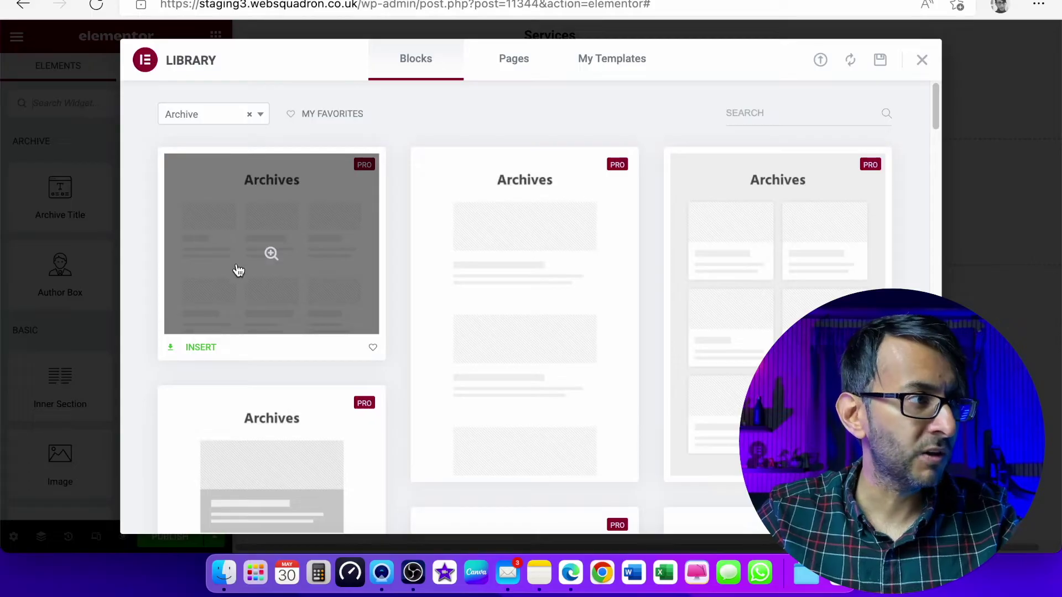
- Insert the first Archives block from the Archive-filtered block library
left_click_drag(936, 112, 934, 90)
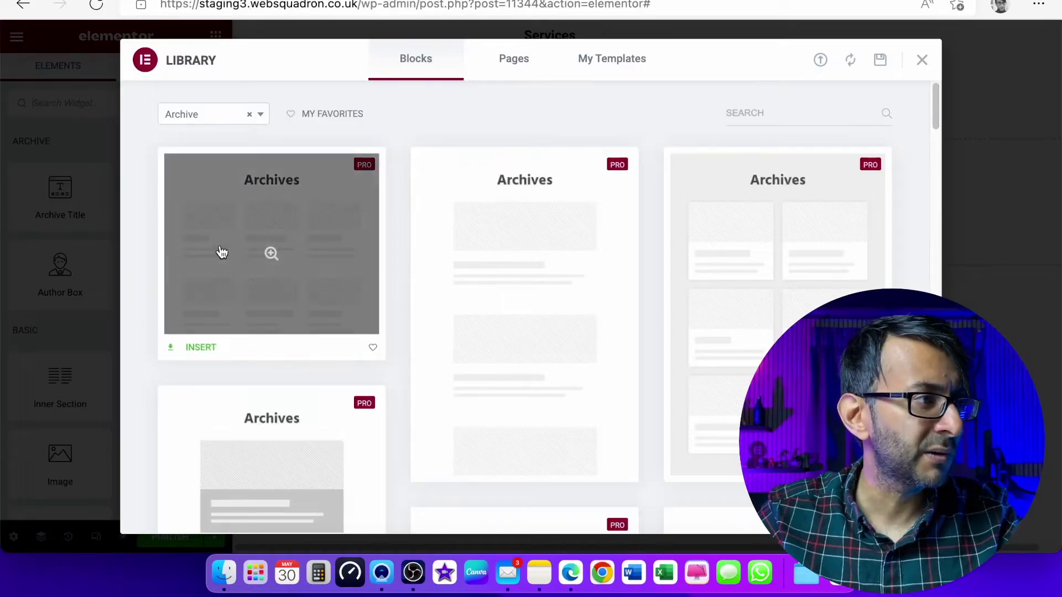
left_click(206, 345)
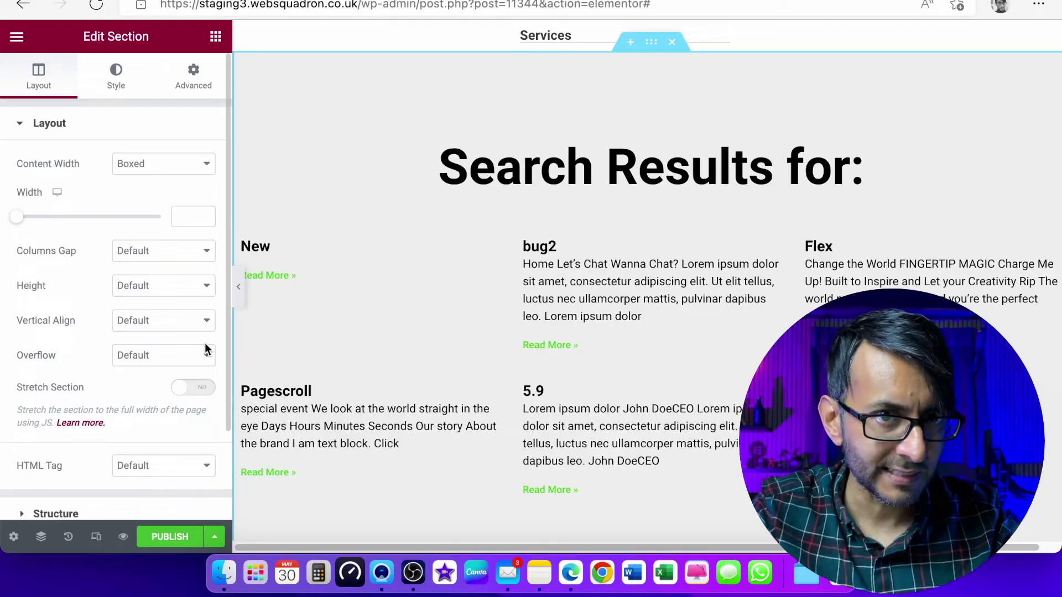
- Delete the 'Search Results for:' heading and select the archive posts grid
right_click(567, 171)
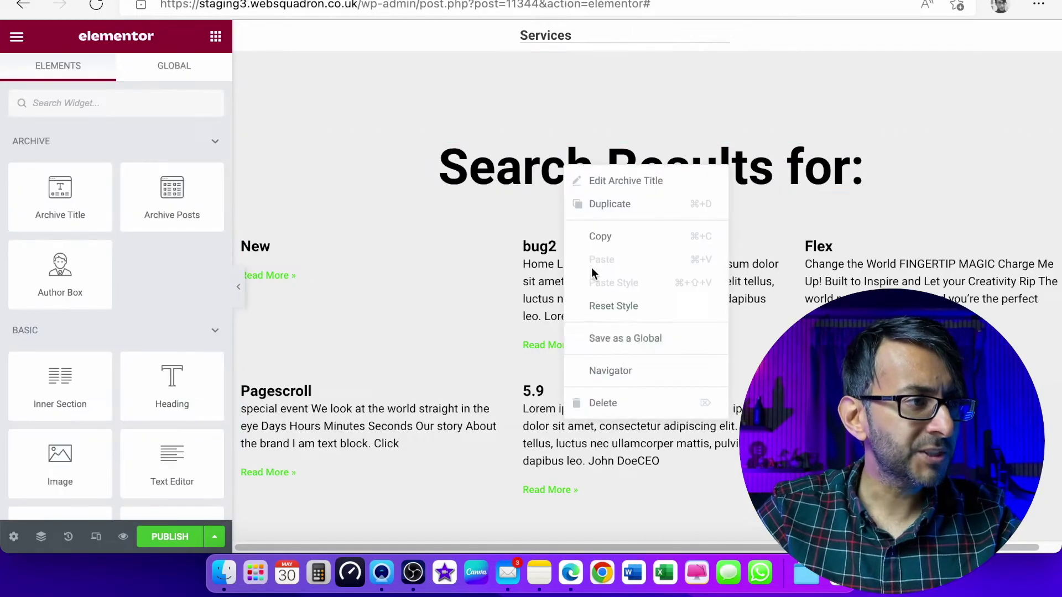
left_click(629, 398)
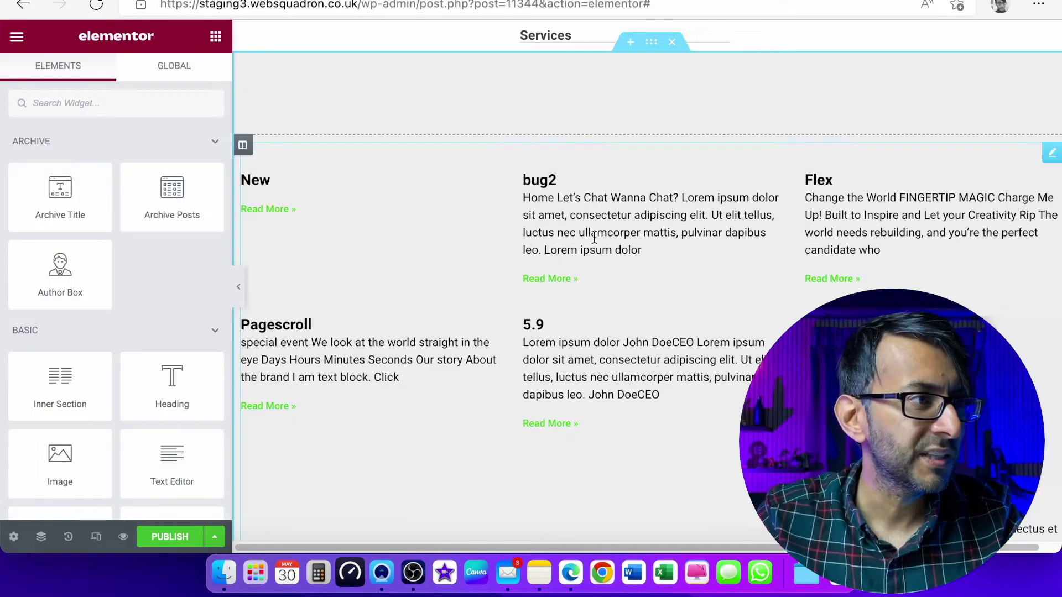
left_click(620, 265)
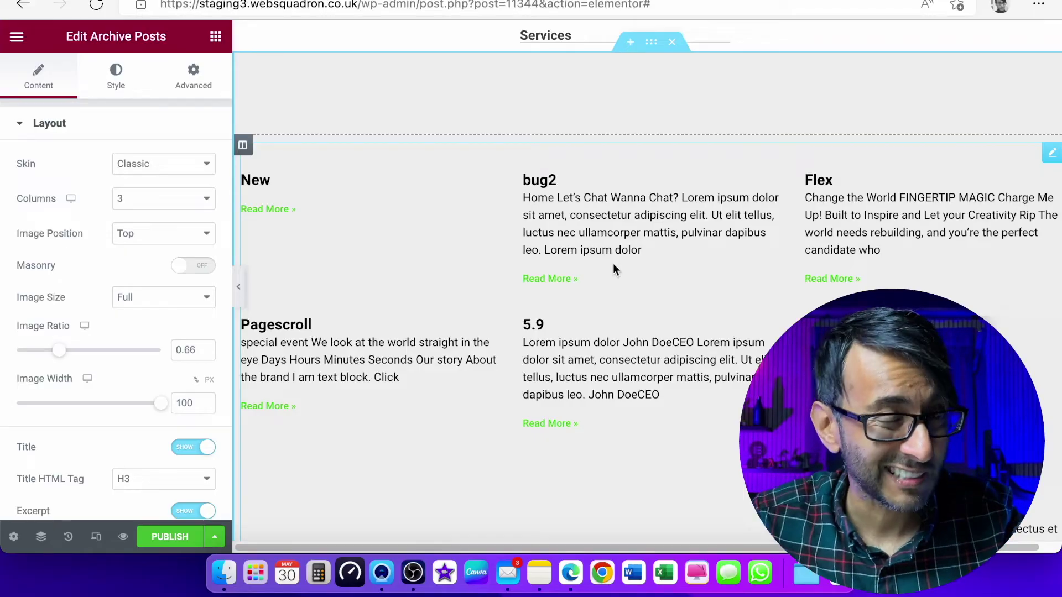
- Replace the archive posts grid with a Products widget in the empty section
left_click(611, 526)
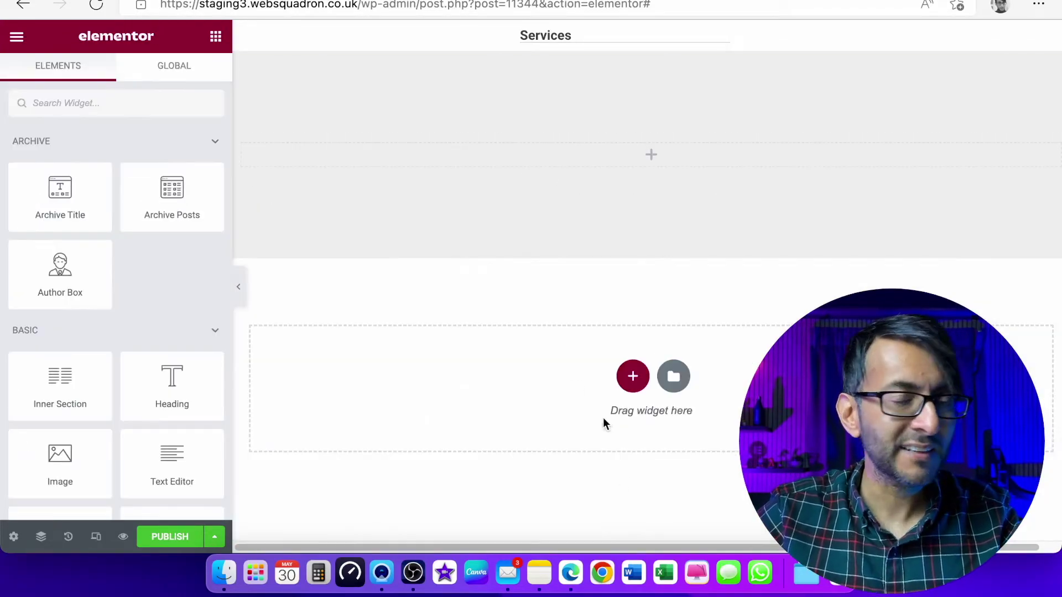
type("product")
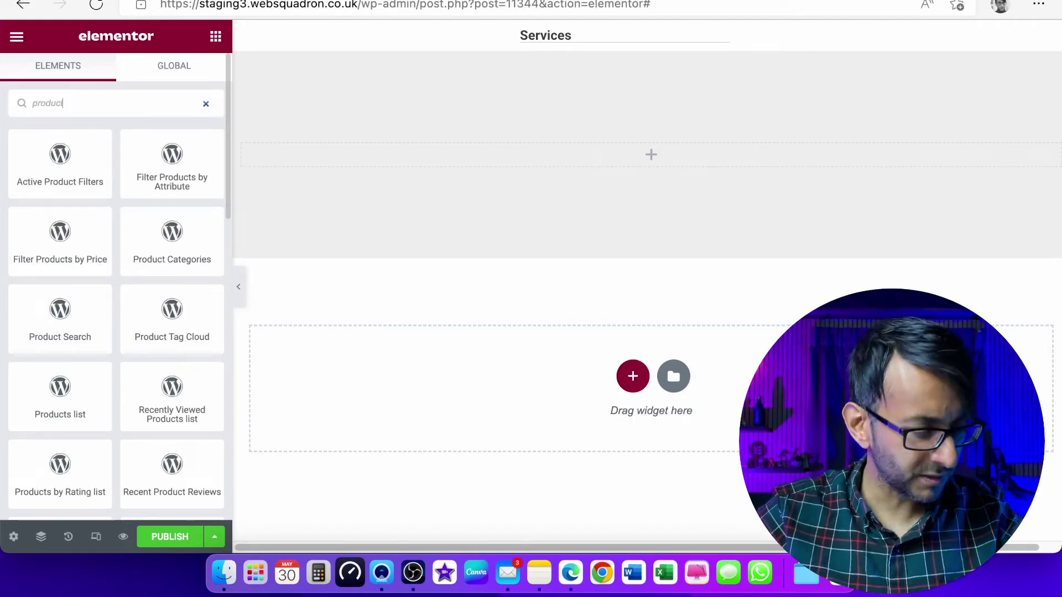
type("s")
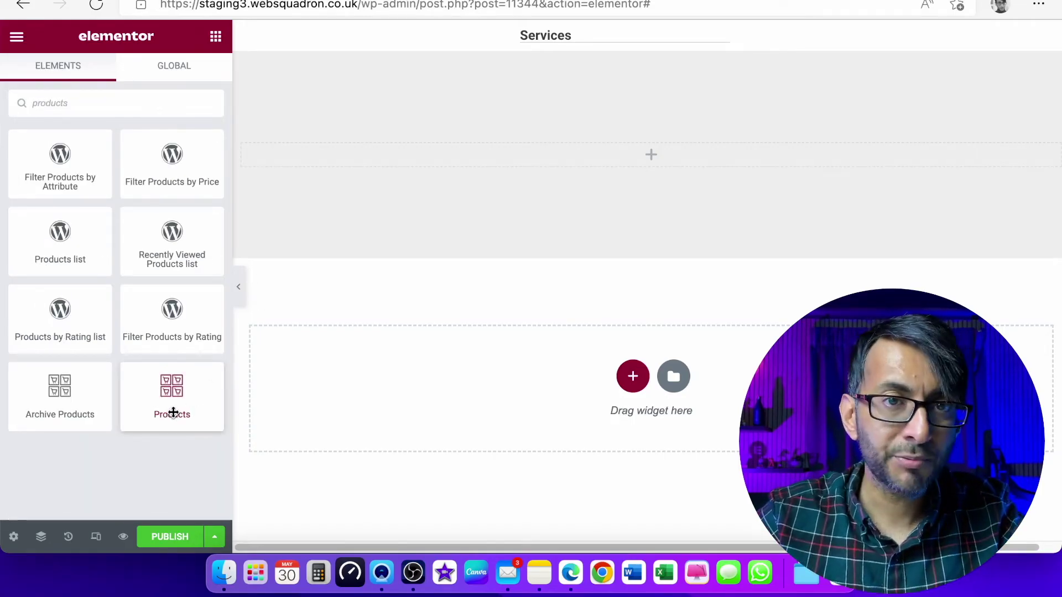
left_click_drag(174, 412, 542, 162)
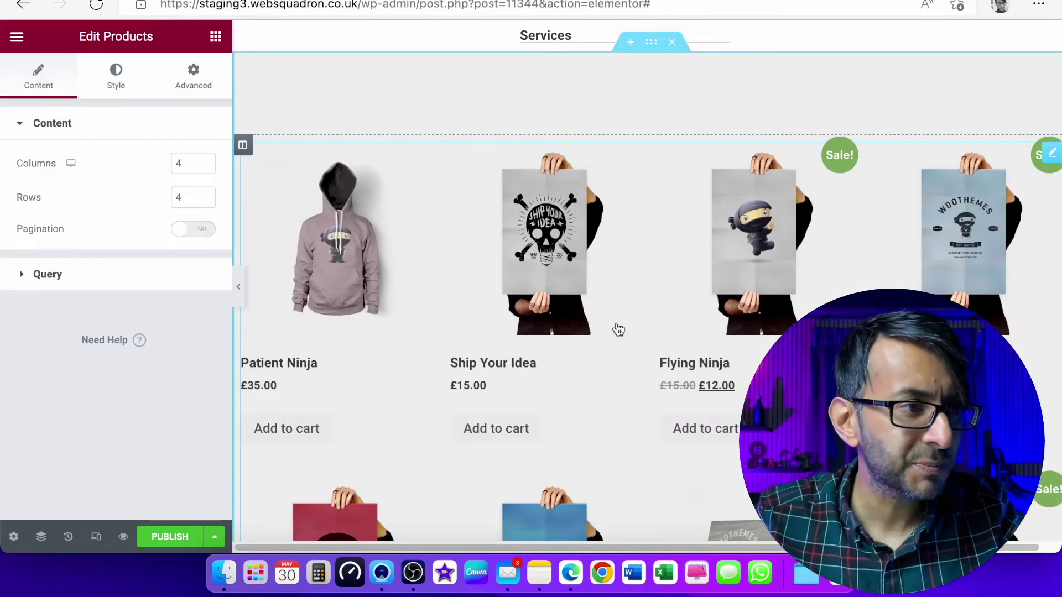
- Set the Products query source to Current Query and start publishing the template
scroll(581, 299, "down", 3)
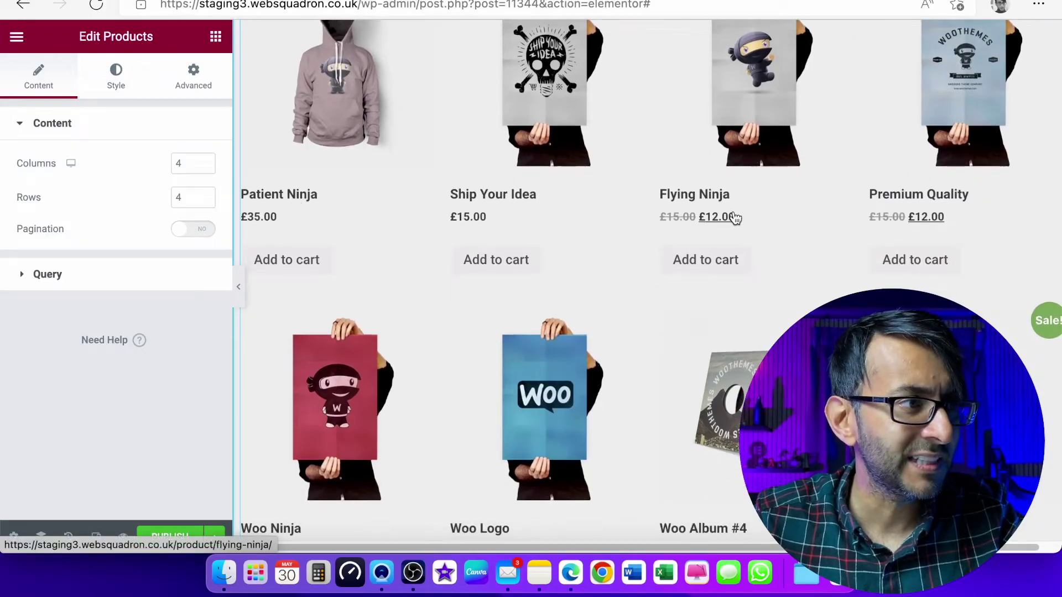
scroll(742, 299, "up", 3)
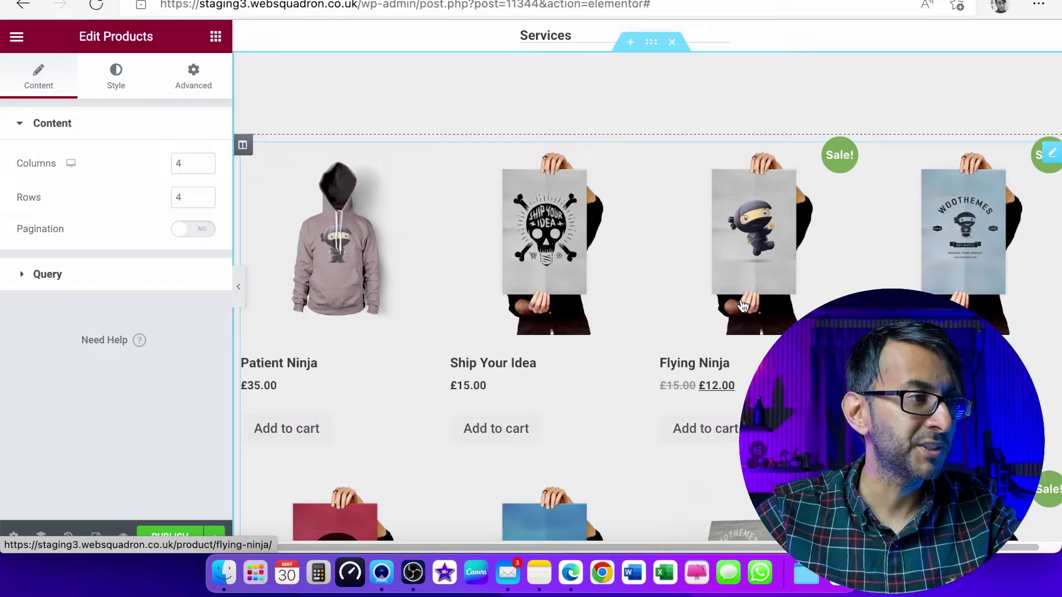
left_click(117, 276)
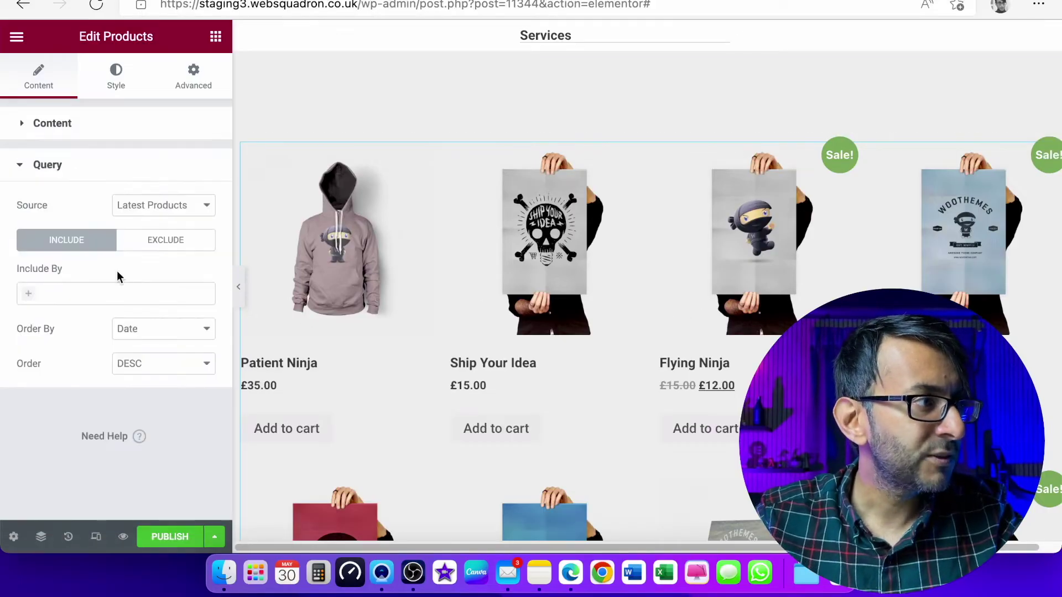
left_click(176, 207)
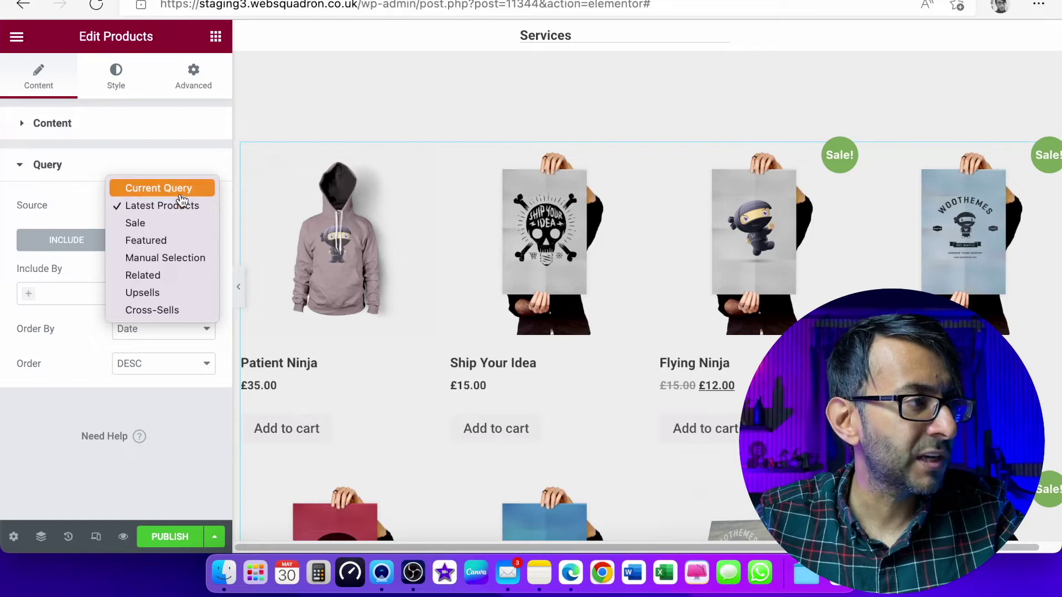
left_click(180, 191)
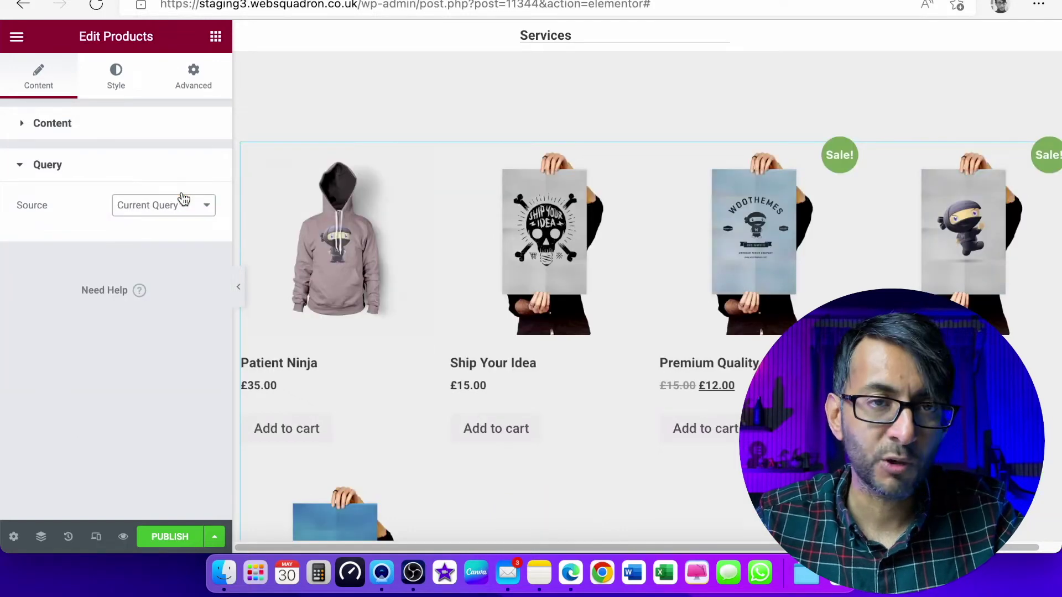
scroll(697, 346, "down", 5)
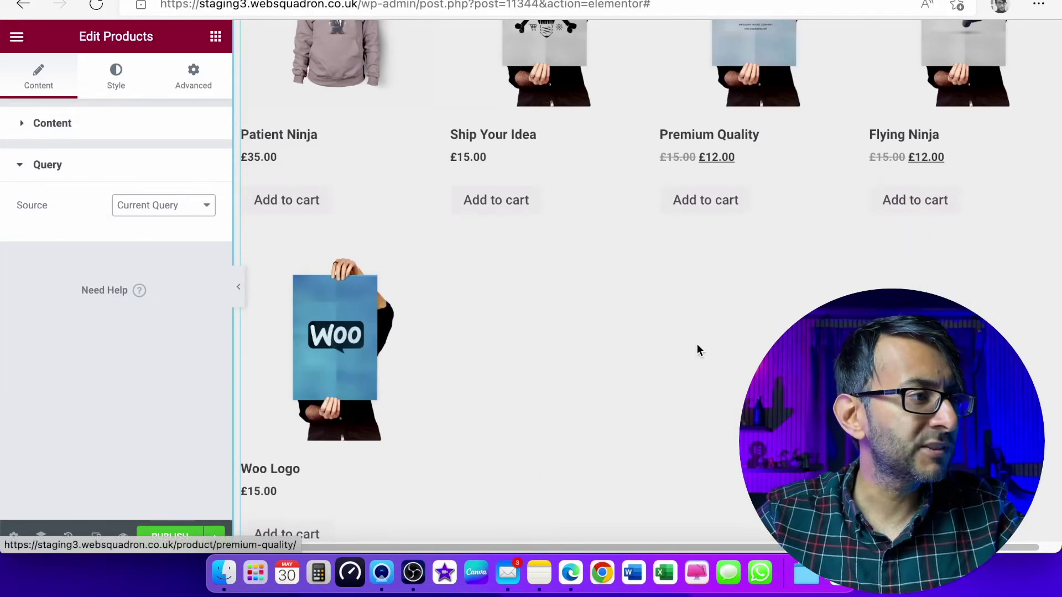
scroll(697, 352, "up", 3)
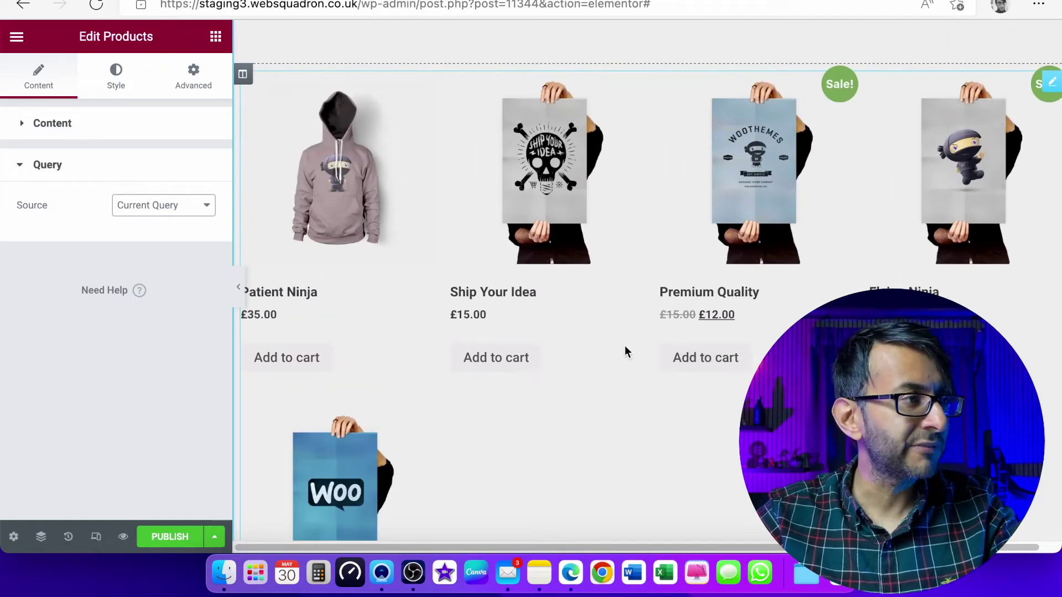
left_click(170, 537)
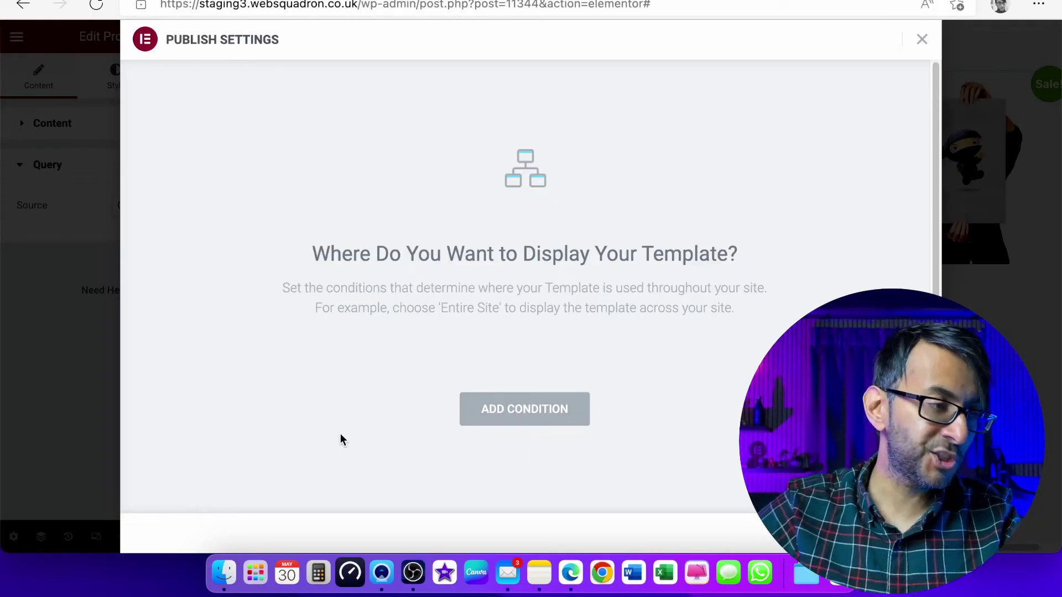
- Add a display condition including the template on Search Results
left_click(526, 408)
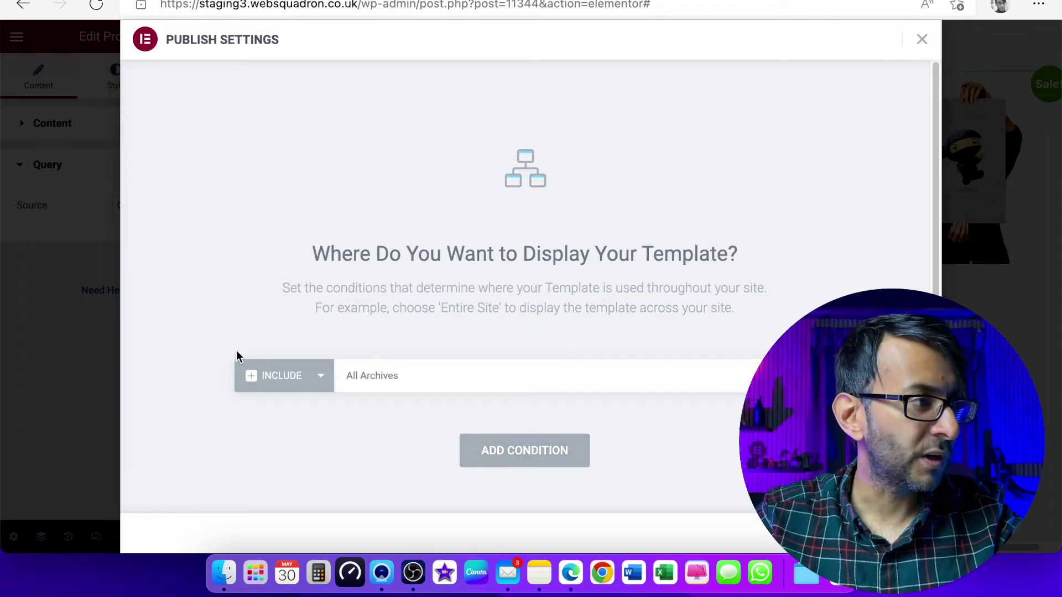
left_click(483, 381)
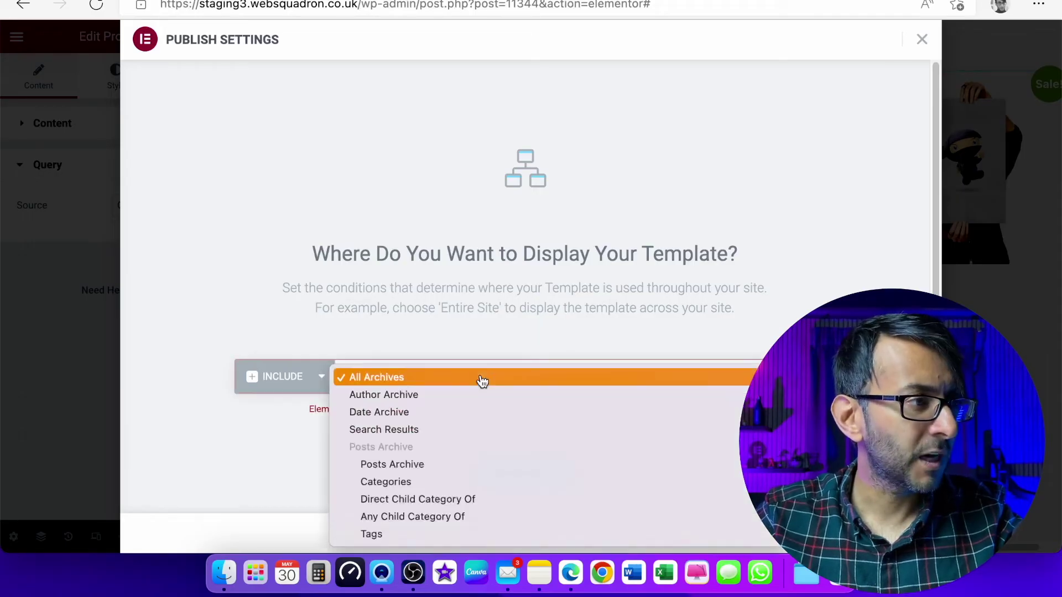
left_click(441, 431)
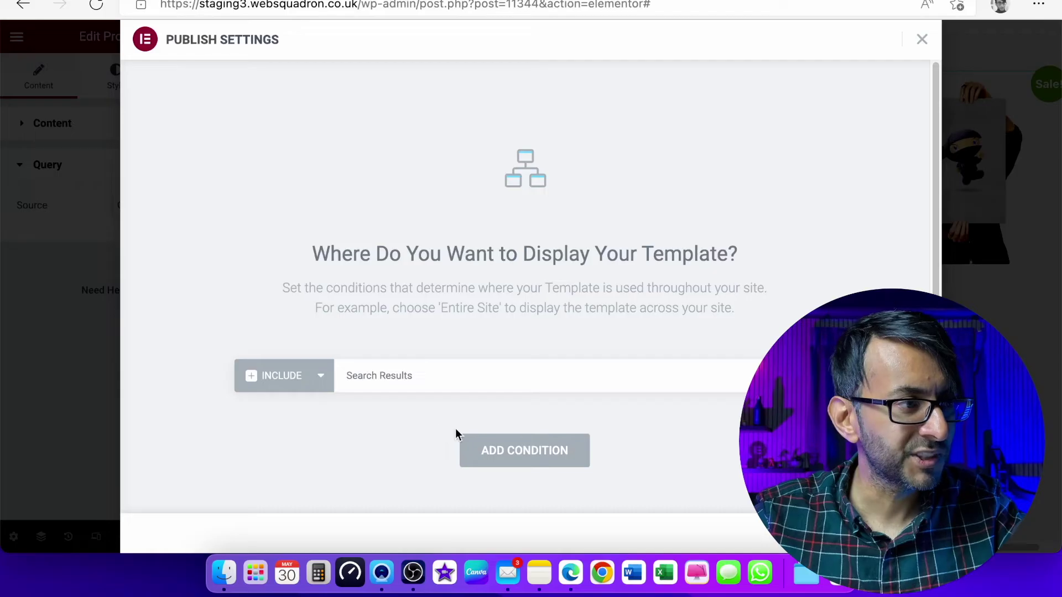
- Add a second condition excluding Posts Archive, then save the template's conditions
left_click(549, 459)
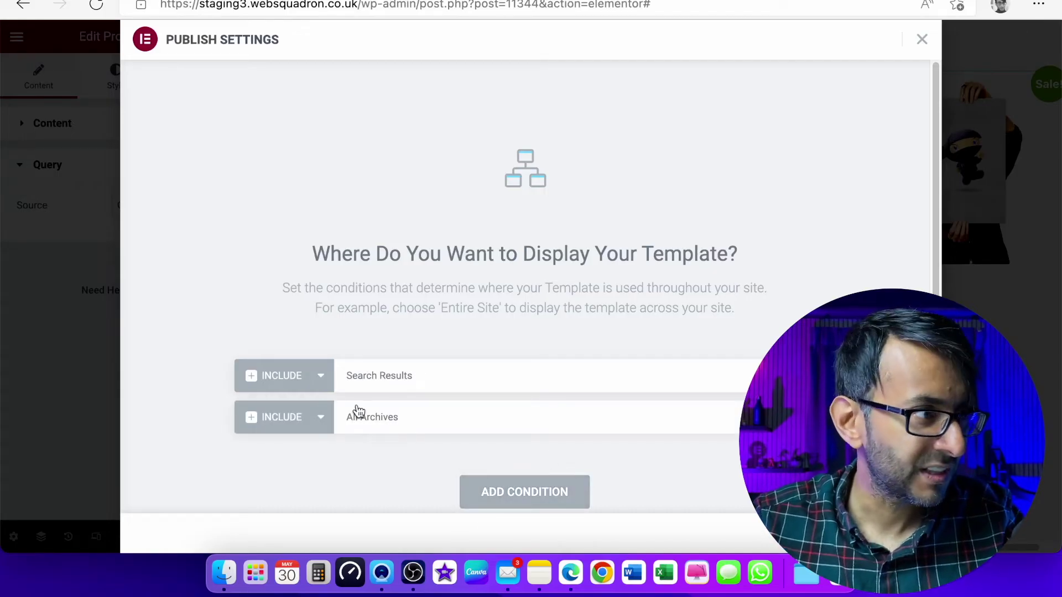
left_click(313, 423)
left_click(301, 436)
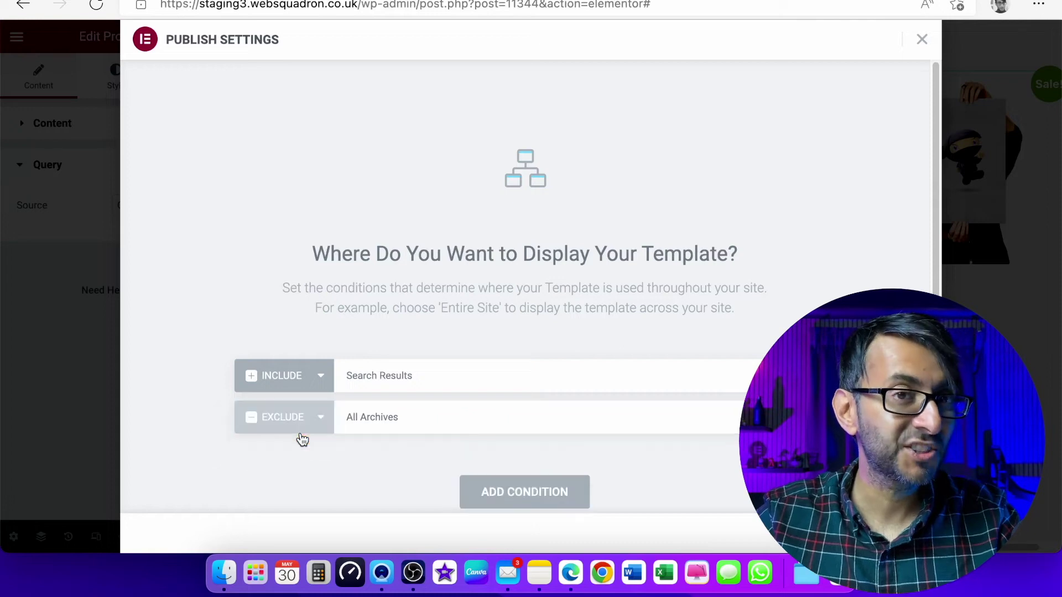
left_click(408, 422)
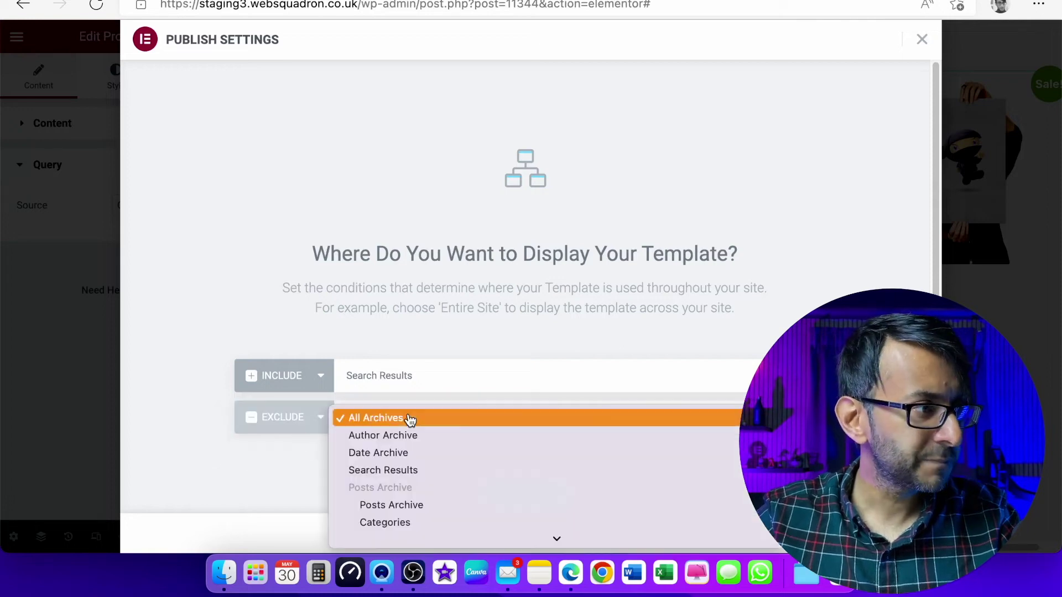
left_click(455, 509)
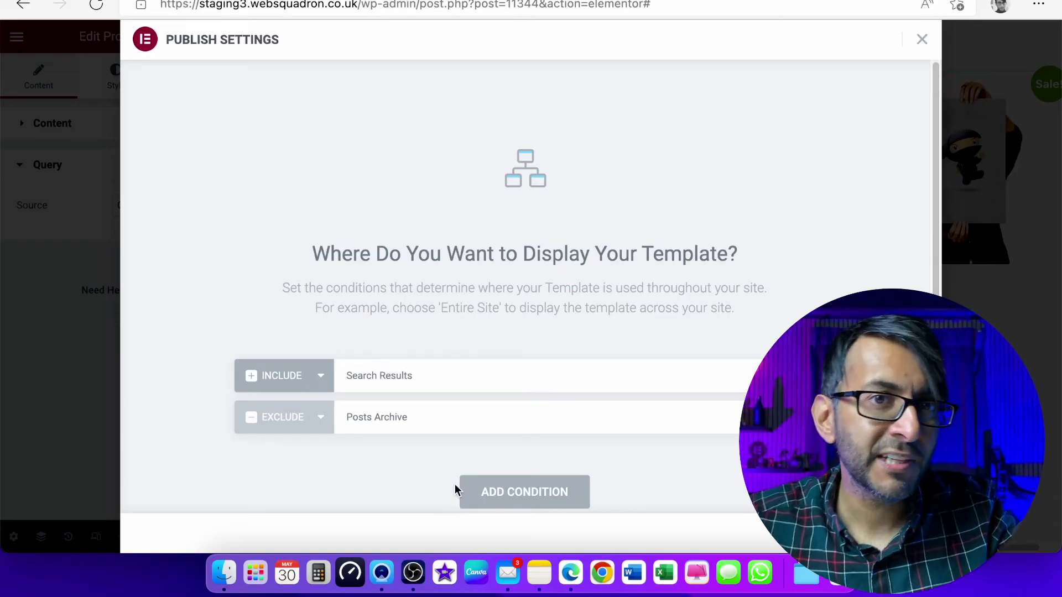
left_click(885, 533)
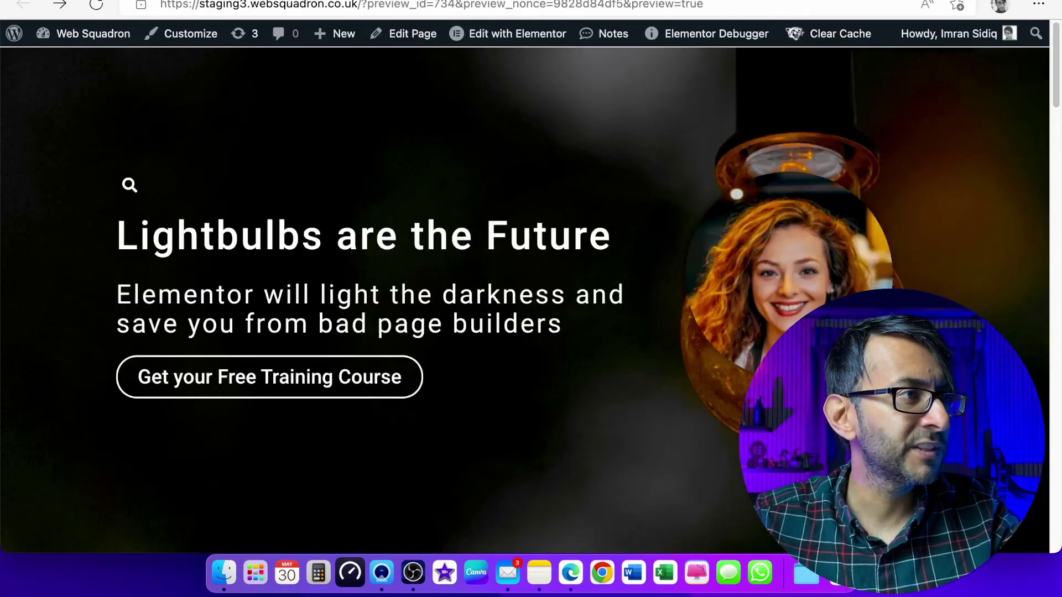
- Search the site for 'Ninja', scroll through the matching products, and return to the hero page
left_click(127, 184)
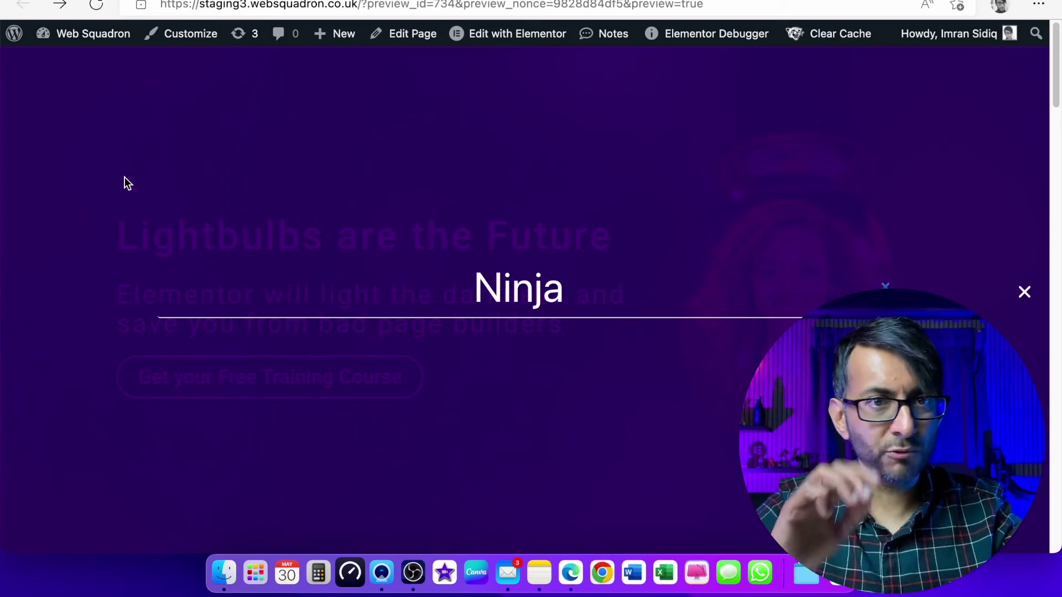
key("Return")
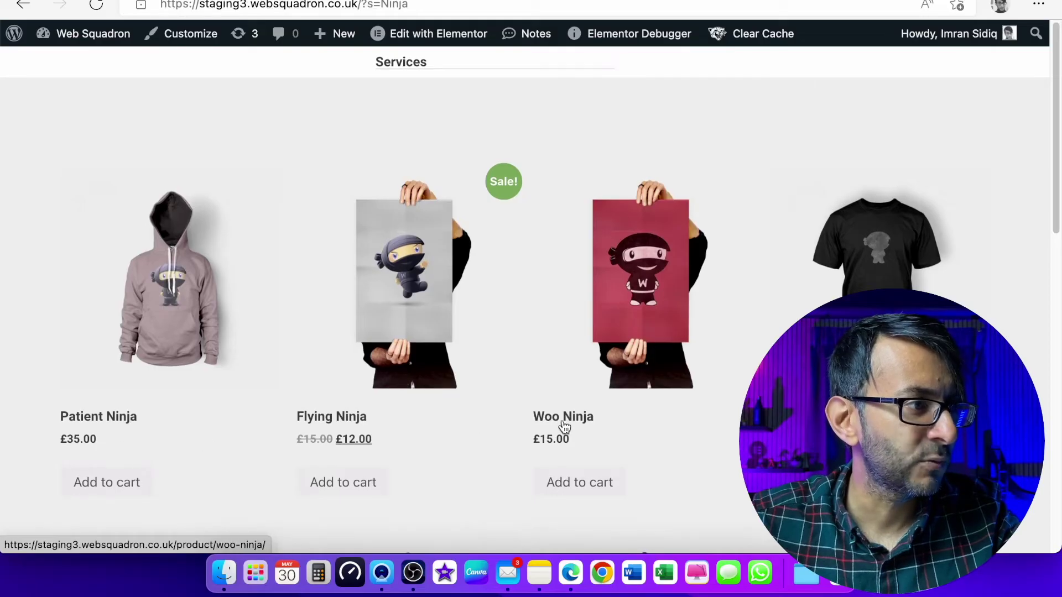
scroll(564, 426, "down", 1)
scroll(624, 441, "down", 10)
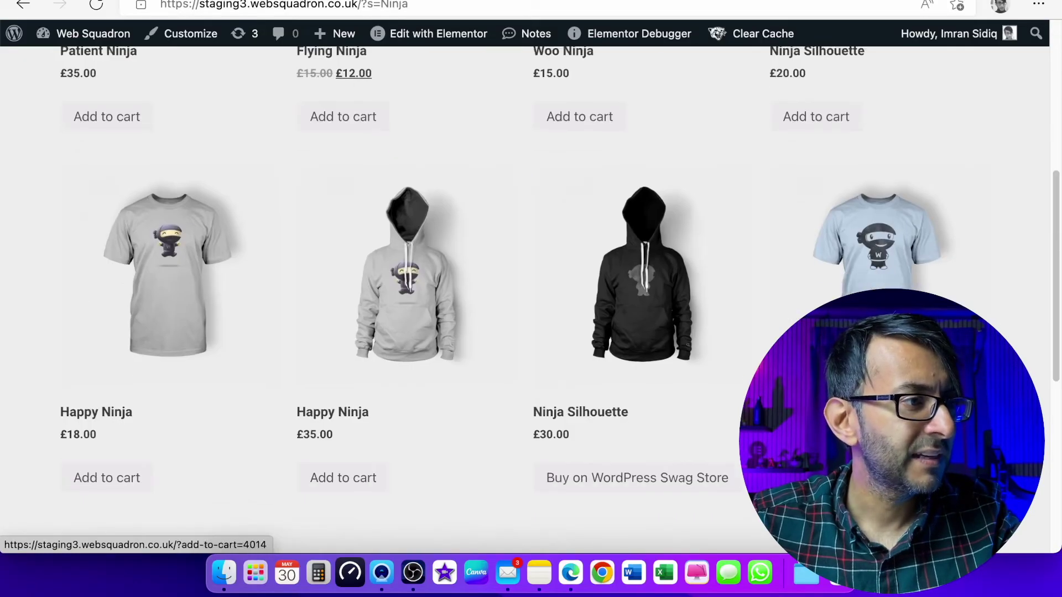
scroll(624, 441, "up", 10)
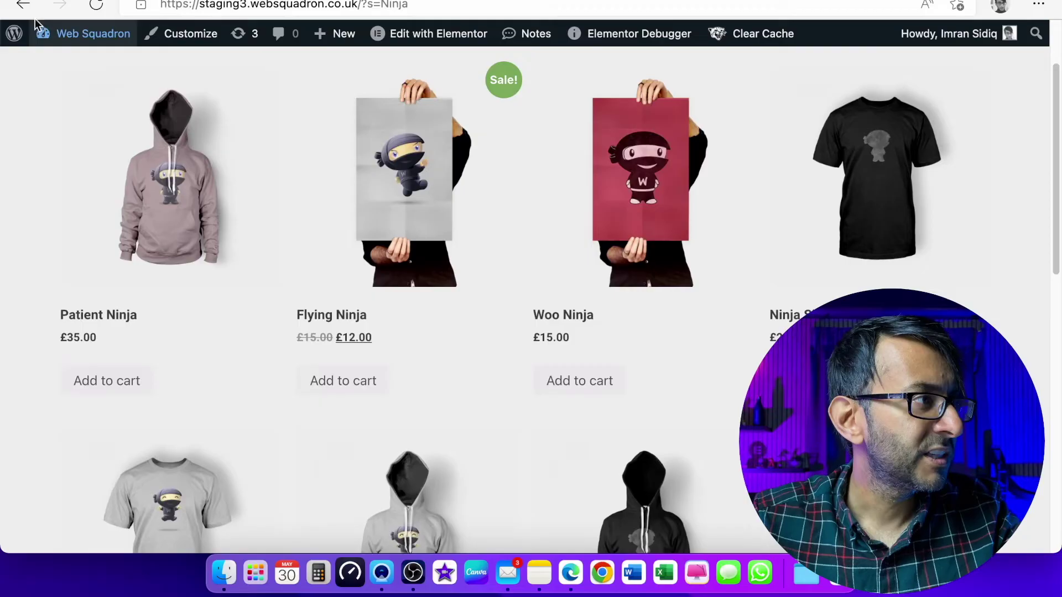
left_click(24, 5)
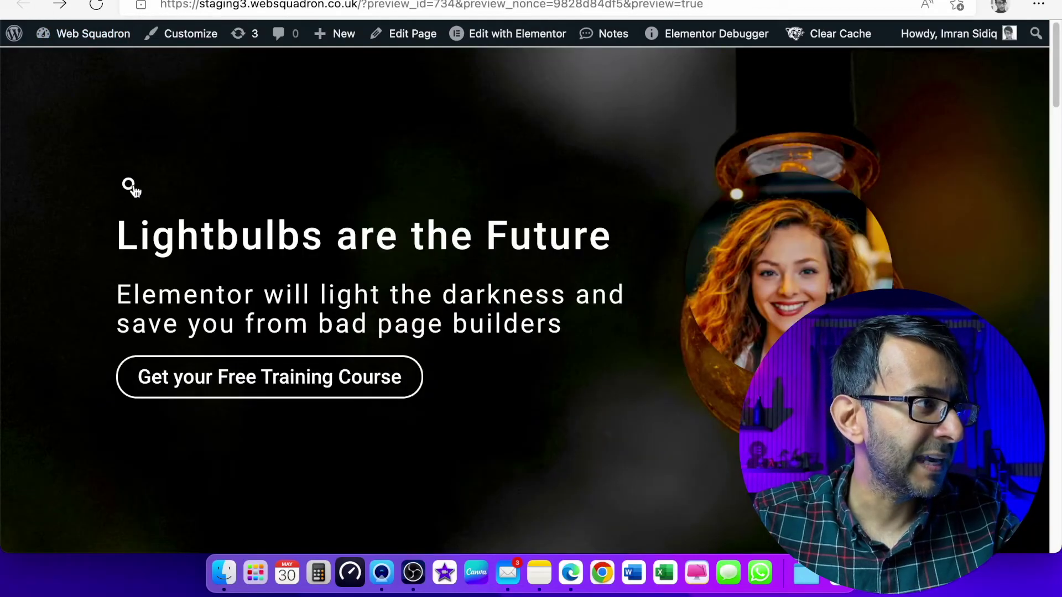
- Replace the search term with 'ship', view the matching results, and go back
left_click(130, 185)
double_click(534, 299)
type("ship")
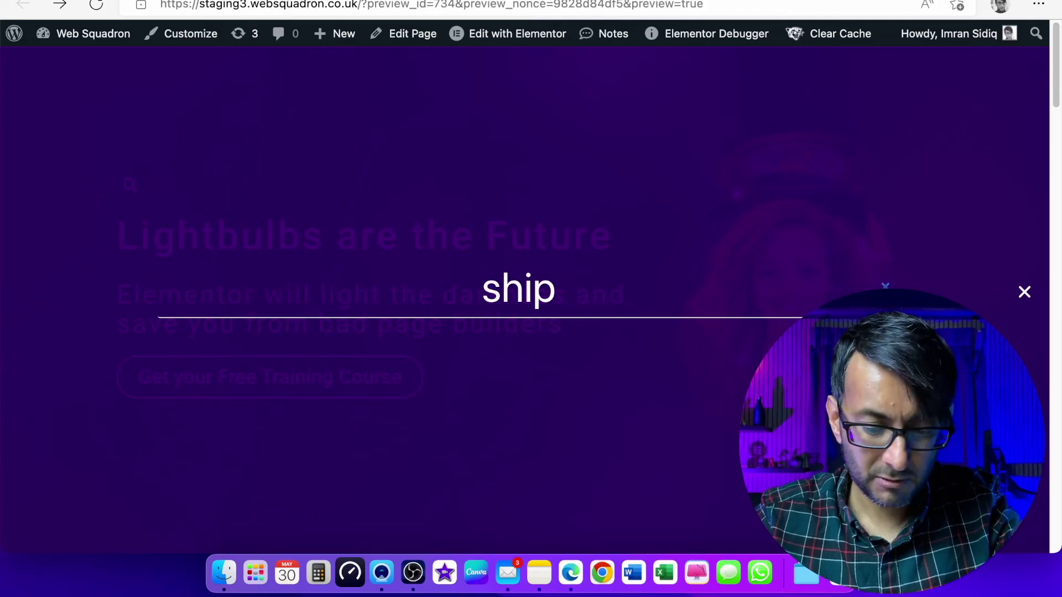
key("Return")
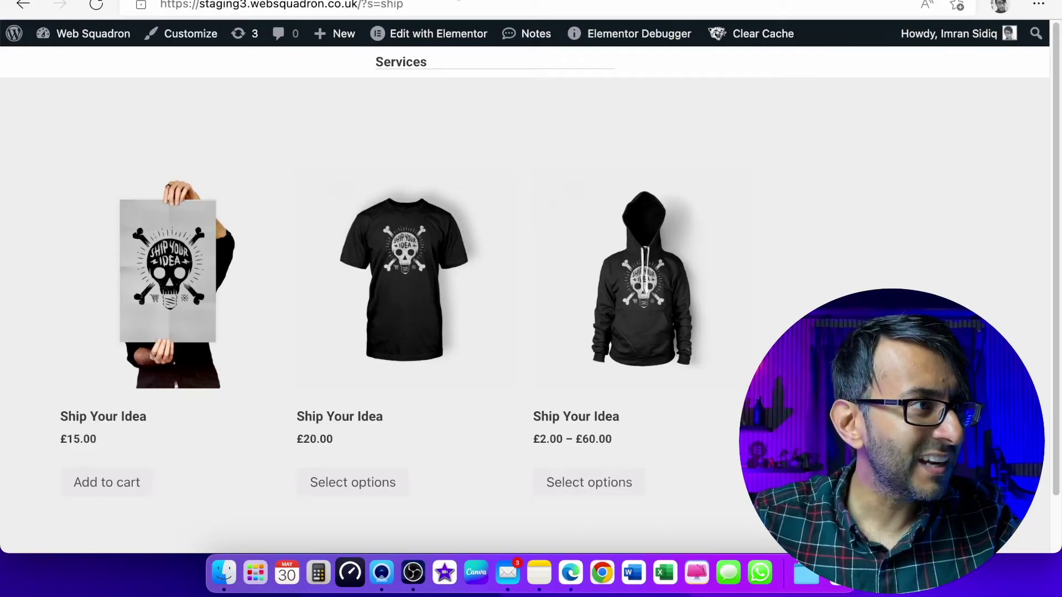
left_click(28, 7)
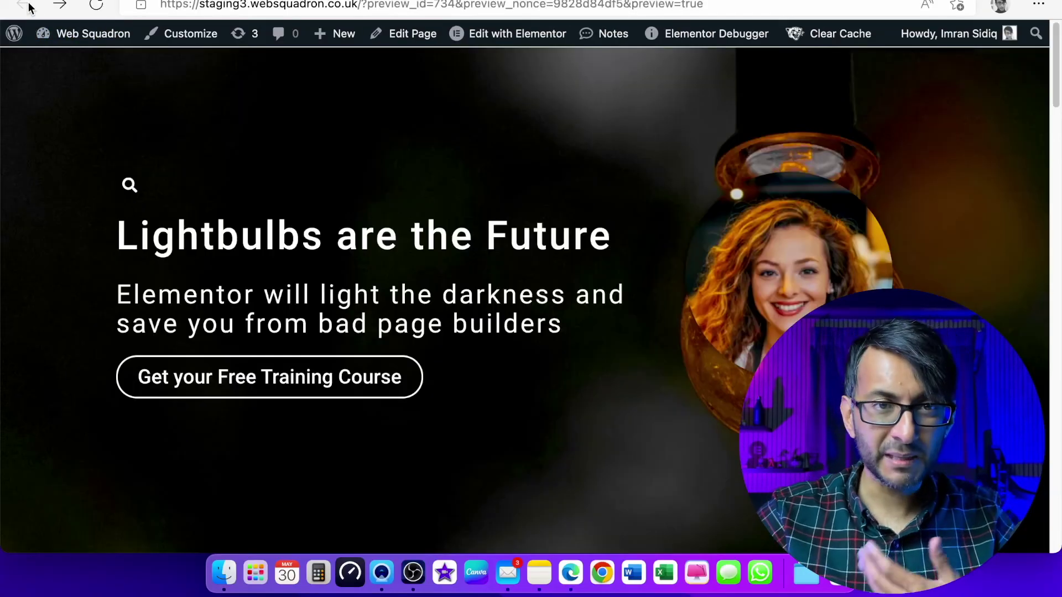
left_click(130, 185)
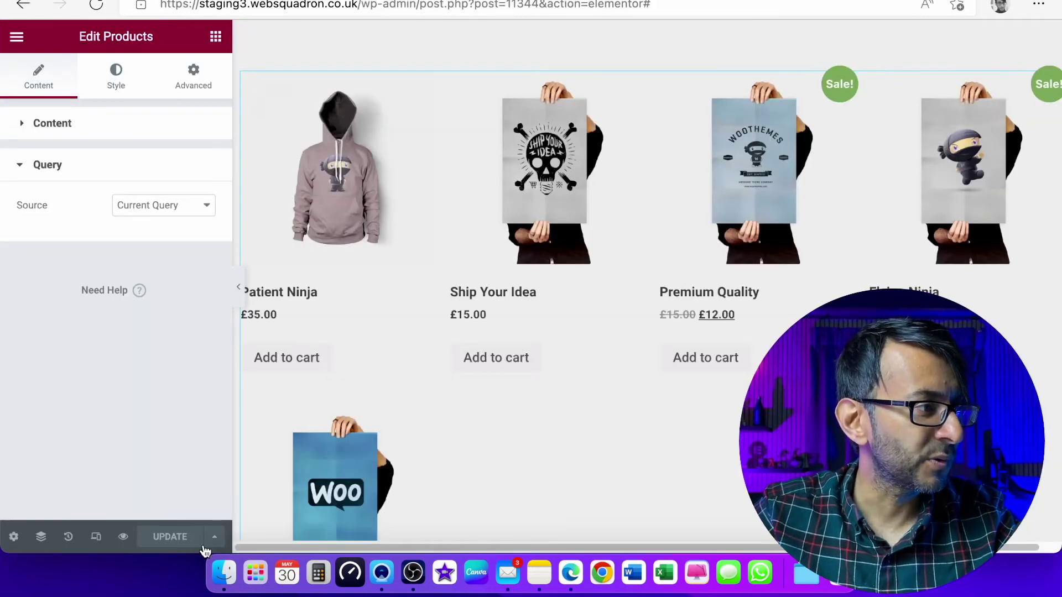
- Open Display Conditions from the Update menu to review the Search Results and Posts Archive rules
left_click(214, 539)
left_click(123, 460)
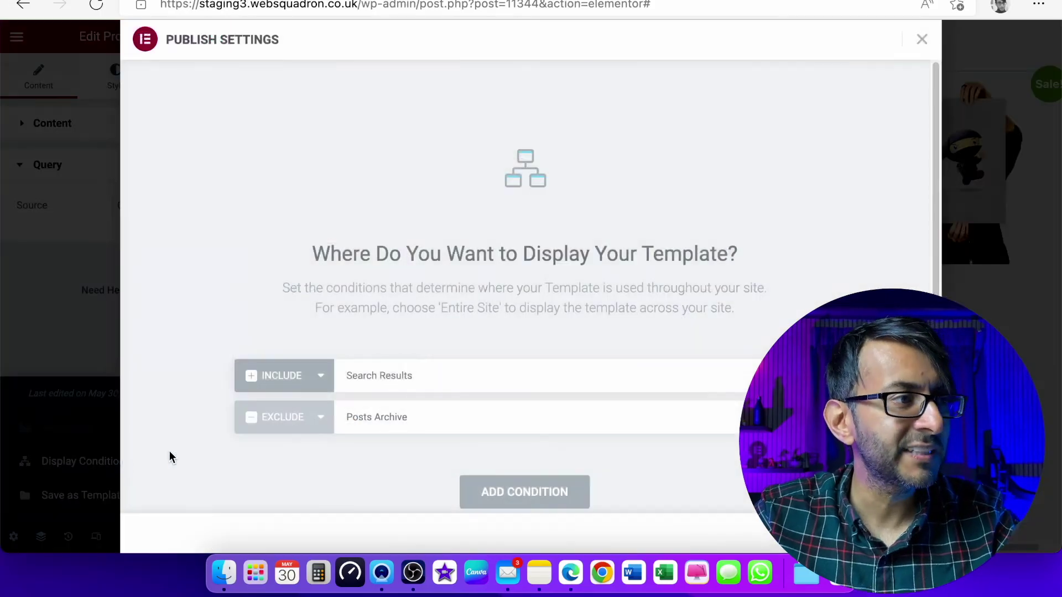